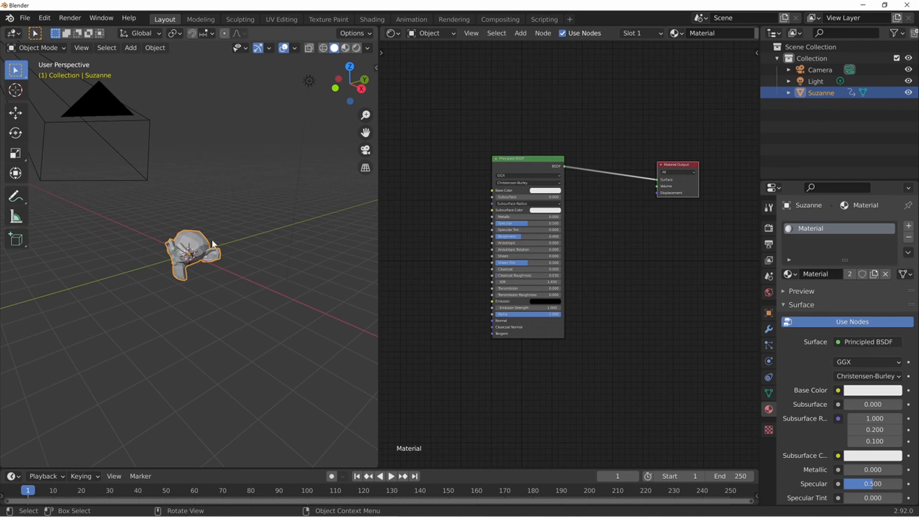
Try rotating the Suzanne head freely in the 3D viewport.
{"action": "key", "text": "r"}
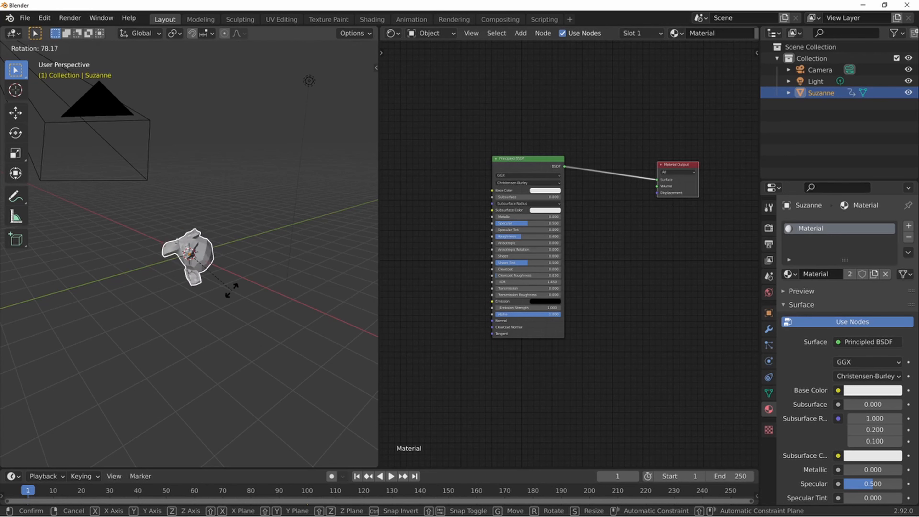
{"action": "left_click", "coordinate": [281, 226]}
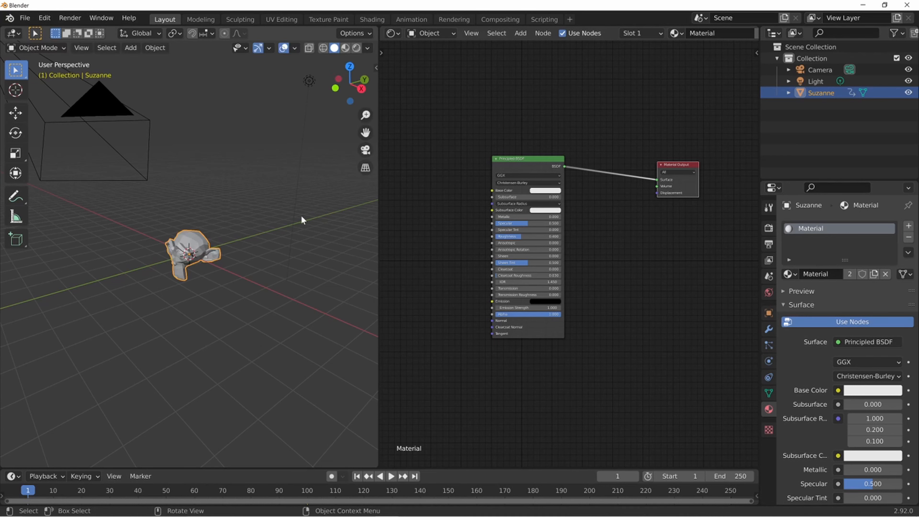
Move the Material Output node closer to the Principled BSDF node and shift the Principled BSDF node slightly down.
{"action": "mouse_move", "coordinate": [543, 158]}
{"action": "left_mouse_down"}
{"action": "mouse_move", "coordinate": [575, 170]}
{"action": "mouse_move", "coordinate": [495, 158]}
{"action": "mouse_move", "coordinate": [550, 171]}
{"action": "mouse_move", "coordinate": [541, 162]}
{"action": "left_mouse_up"}
{"action": "left_click_drag", "start_coordinate": [683, 168], "coordinate": [638, 159]}
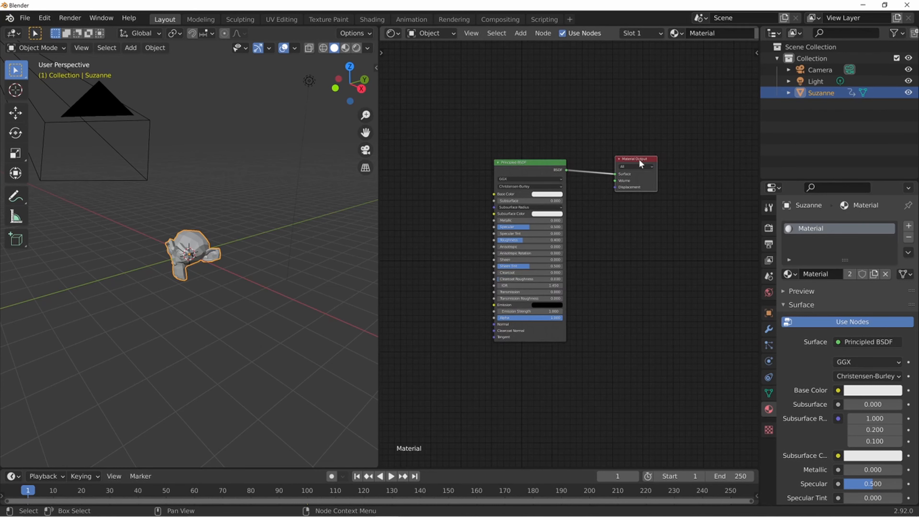
{"action": "middle_click_drag", "start_coordinate": [233, 245], "coordinate": [249, 258]}
{"action": "left_click_drag", "start_coordinate": [642, 158], "coordinate": [665, 161]}
{"action": "mouse_move", "coordinate": [310, 199]}
{"action": "middle_mouse_down"}
{"action": "mouse_move", "coordinate": [273, 199]}
{"action": "mouse_move", "coordinate": [304, 183]}
{"action": "mouse_move", "coordinate": [311, 200]}
{"action": "middle_mouse_up"}
{"action": "scroll", "coordinate": [308, 195], "scroll_direction": "up", "scroll_amount": 6}
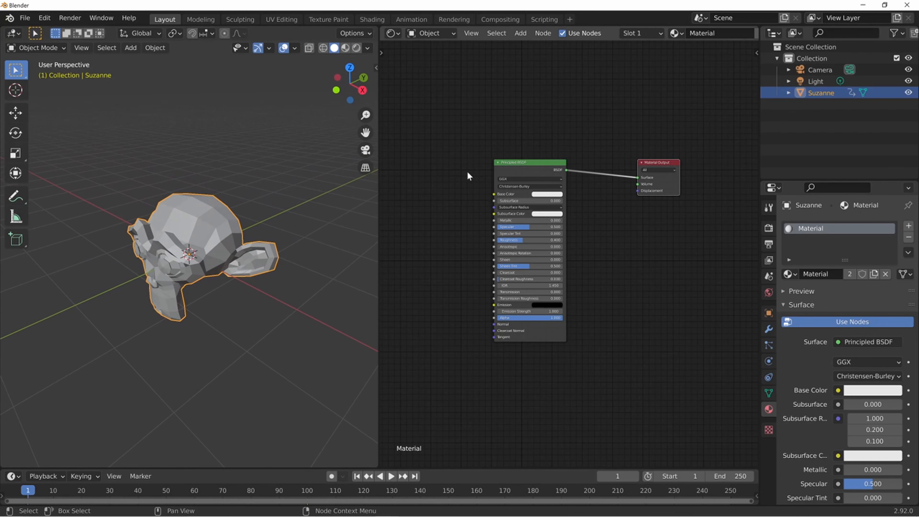
{"action": "left_click_drag", "start_coordinate": [518, 160], "coordinate": [514, 169]}
{"action": "scroll", "coordinate": [546, 205], "scroll_direction": "up", "scroll_amount": 3}
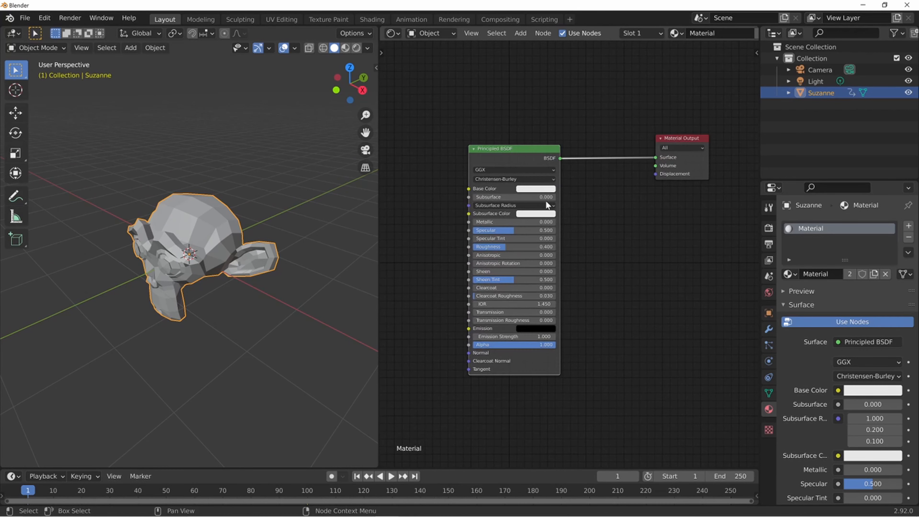
{"action": "scroll", "coordinate": [546, 205], "scroll_direction": "down", "scroll_amount": 2}
{"action": "scroll", "coordinate": [546, 201], "scroll_direction": "down", "scroll_amount": 1}
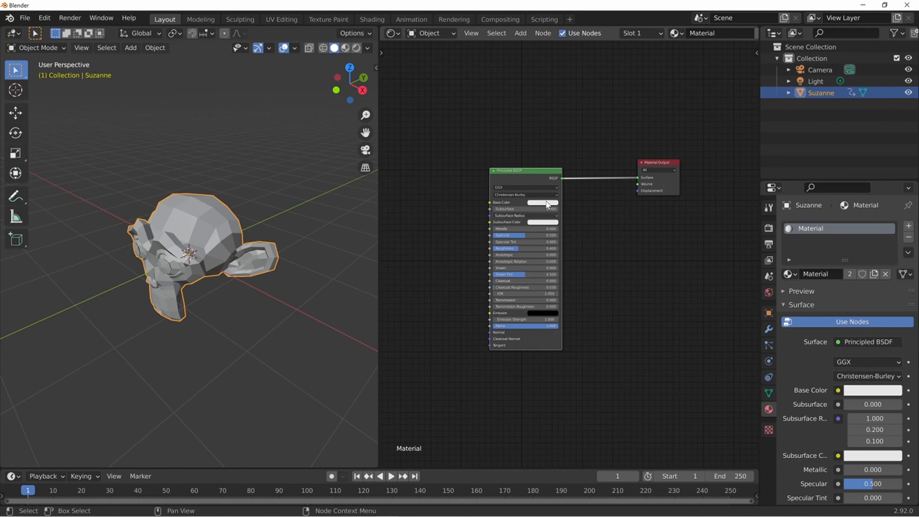
Show the 3D viewport's sidebar with Suzanne's transform values and hide it again.
{"action": "middle_click_drag", "start_coordinate": [284, 196], "coordinate": [286, 181]}
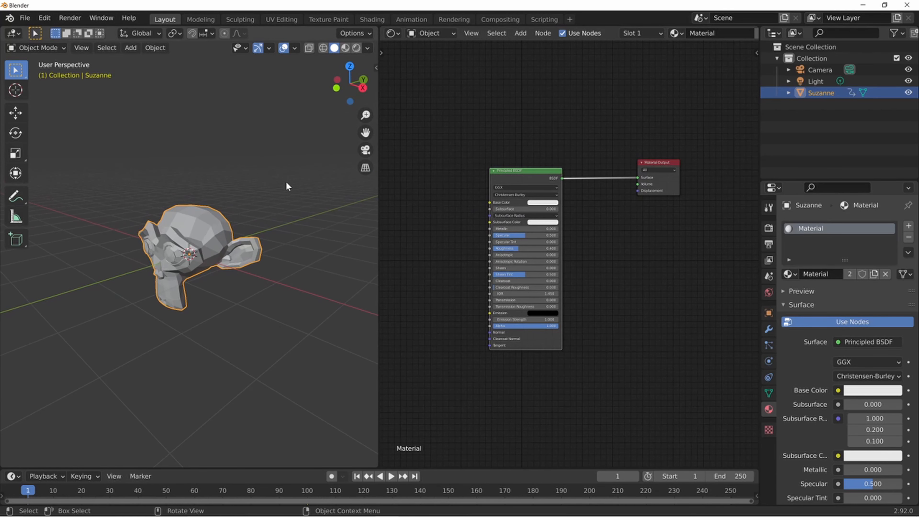
{"action": "scroll", "coordinate": [286, 183], "scroll_direction": "down", "scroll_amount": 1}
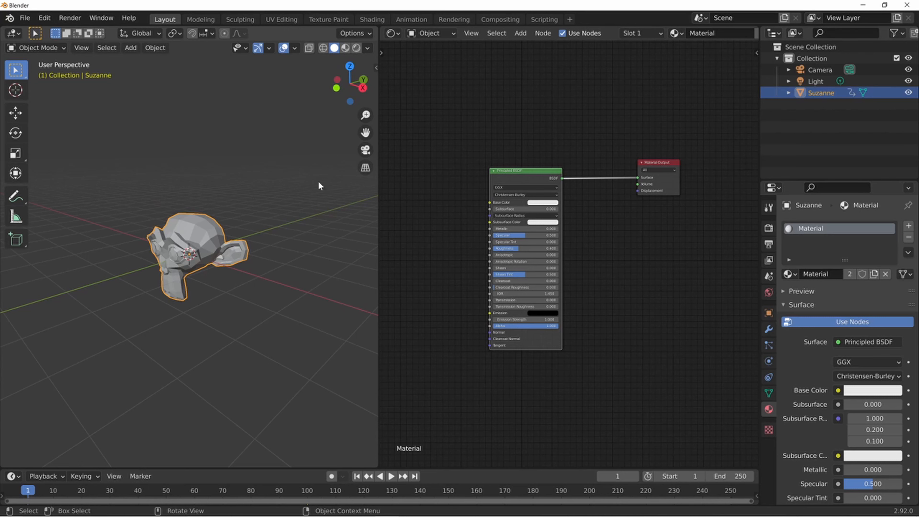
{"action": "key", "text": "n"}
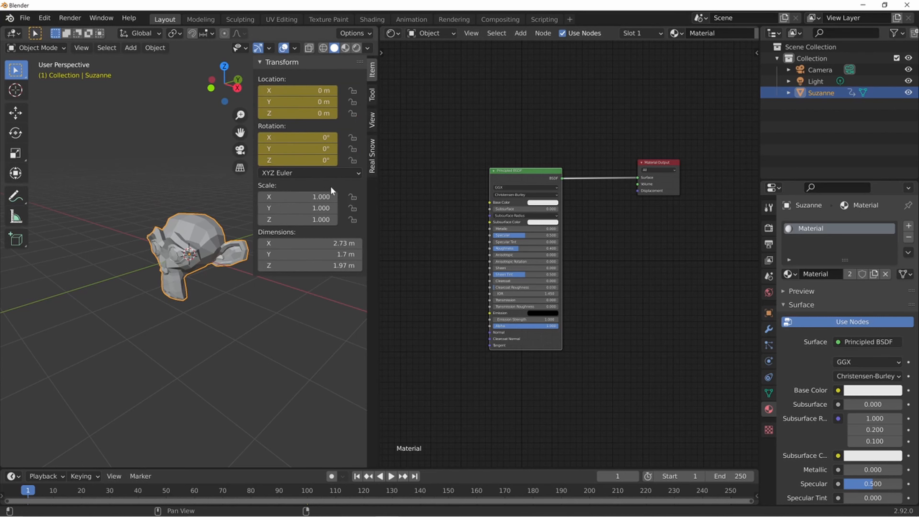
{"action": "key", "text": "n"}
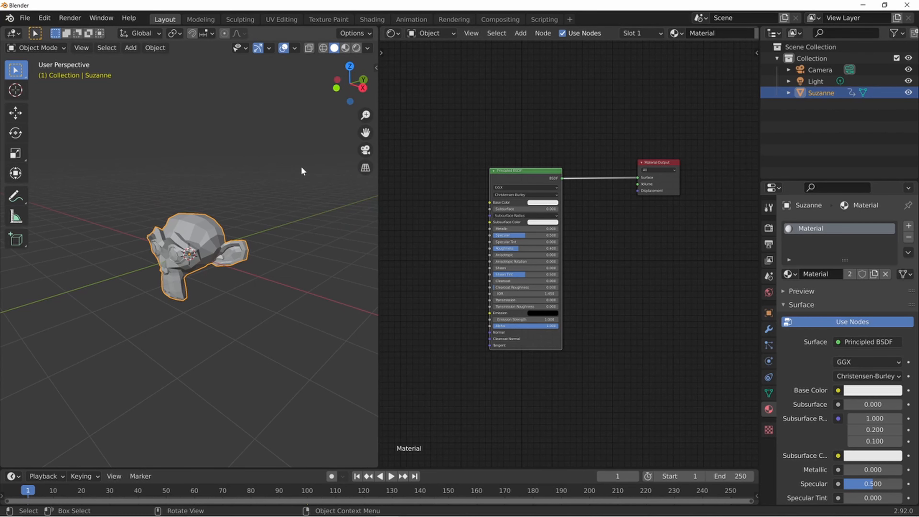
{"action": "key", "text": "n"}
{"action": "key", "text": "n"}
Switch back and forth between the Modeling and Layout workspaces, ending in Layout.
{"action": "mouse_move", "coordinate": [378, 151]}
{"action": "left_mouse_down"}
{"action": "mouse_move", "coordinate": [348, 150]}
{"action": "mouse_move", "coordinate": [400, 152]}
{"action": "mouse_move", "coordinate": [378, 152]}
{"action": "left_mouse_up"}
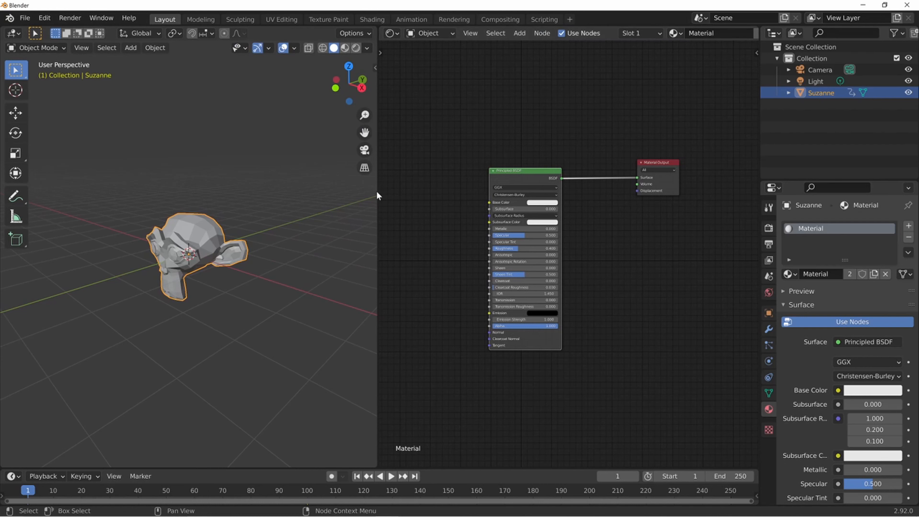
{"action": "right_click", "coordinate": [377, 191]}
{"action": "left_click", "coordinate": [199, 19]}
{"action": "left_click", "coordinate": [173, 20]}
{"action": "left_click", "coordinate": [198, 19]}
{"action": "left_click", "coordinate": [176, 21]}
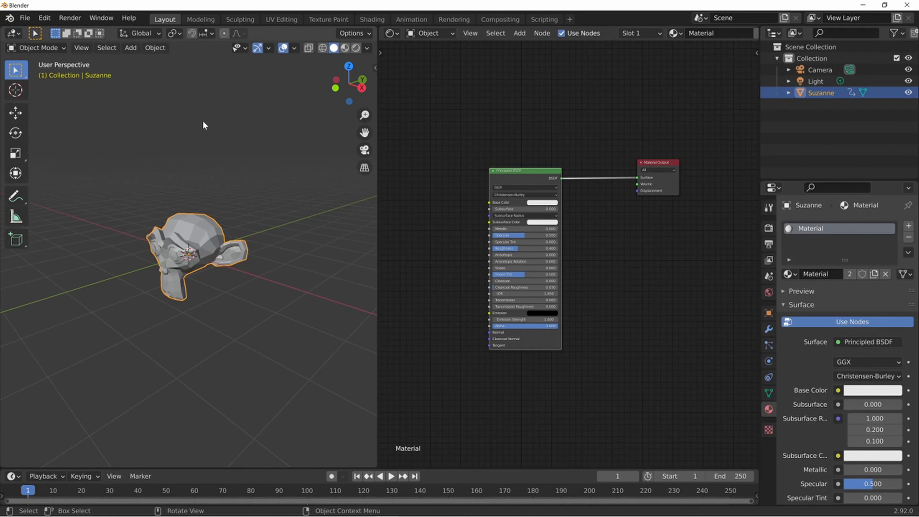
View the Modeling, Sculpting, UV Editing and Texture Paint workspaces one after another.
{"action": "middle_click_drag", "start_coordinate": [215, 152], "coordinate": [213, 173]}
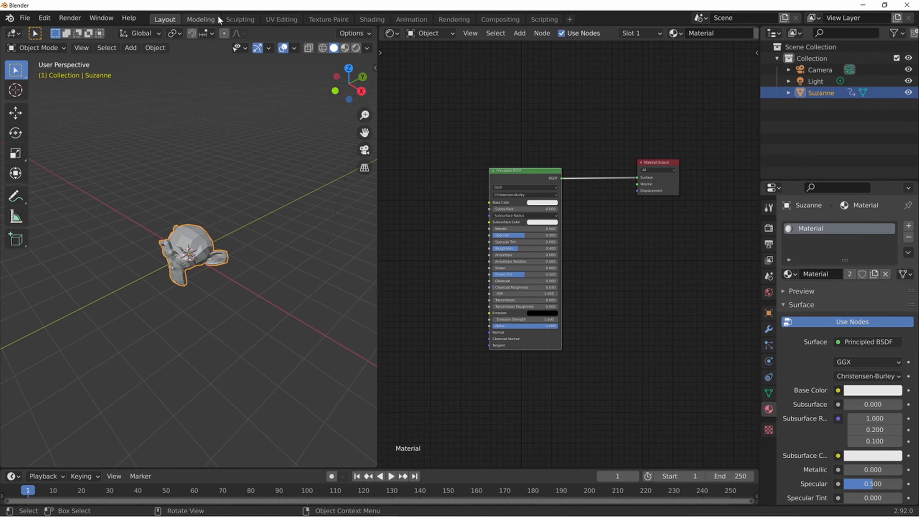
{"action": "scroll", "coordinate": [207, 102], "scroll_direction": "up", "scroll_amount": 5}
{"action": "middle_click_drag", "start_coordinate": [204, 94], "coordinate": [202, 83]}
{"action": "scroll", "coordinate": [203, 92], "scroll_direction": "down", "scroll_amount": 2}
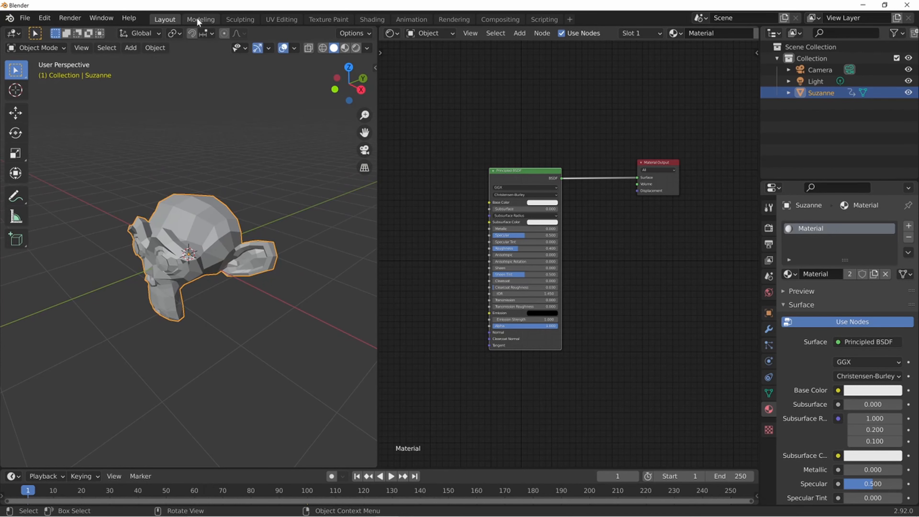
{"action": "left_click", "coordinate": [208, 18]}
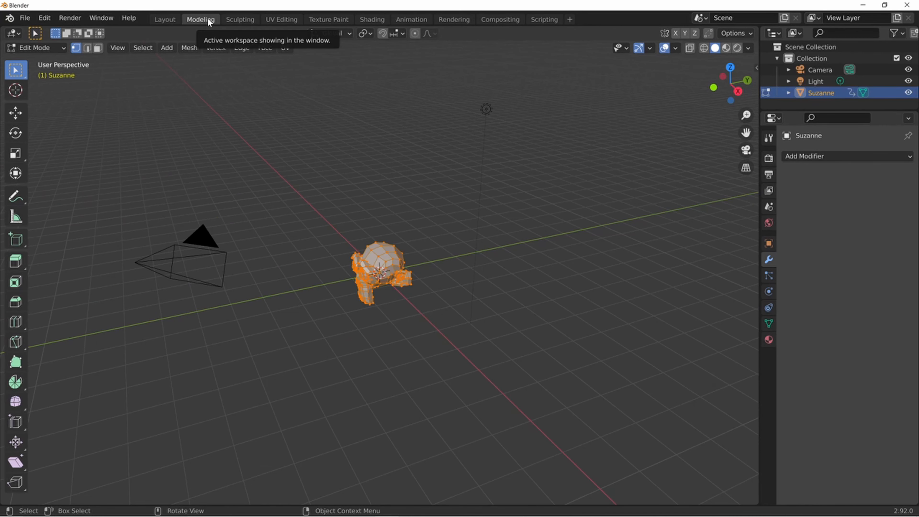
{"action": "left_click", "coordinate": [236, 21]}
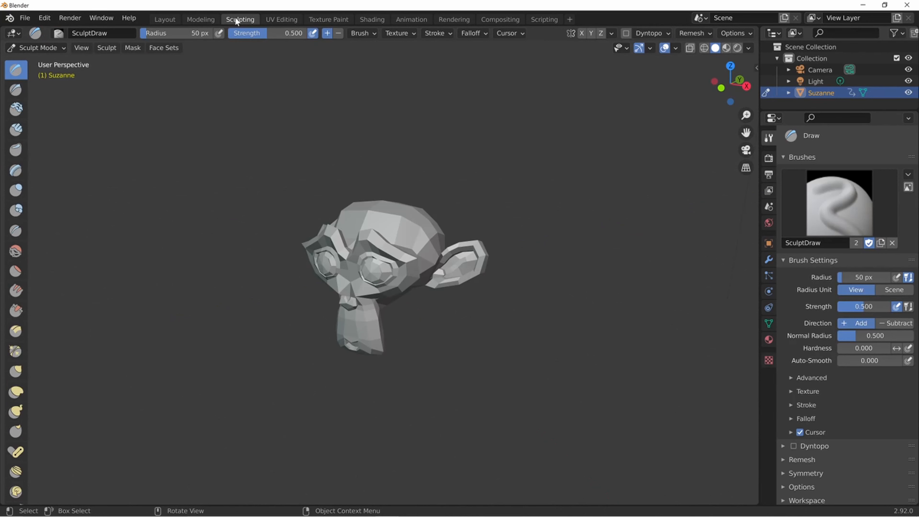
{"action": "left_click", "coordinate": [277, 20]}
{"action": "left_click", "coordinate": [326, 19]}
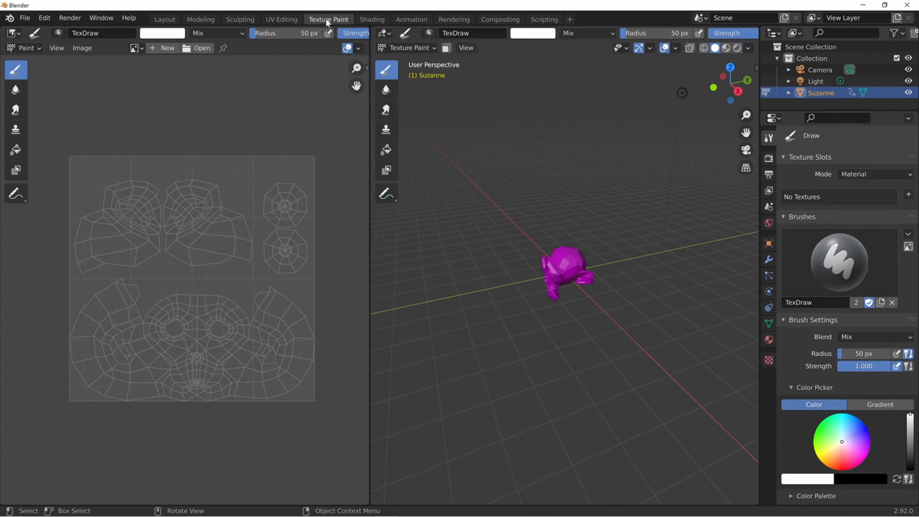
View the Shading, Animation, Rendering, Compositing and Scripting workspaces, and return to the Layout workspace.
{"action": "left_click", "coordinate": [371, 19]}
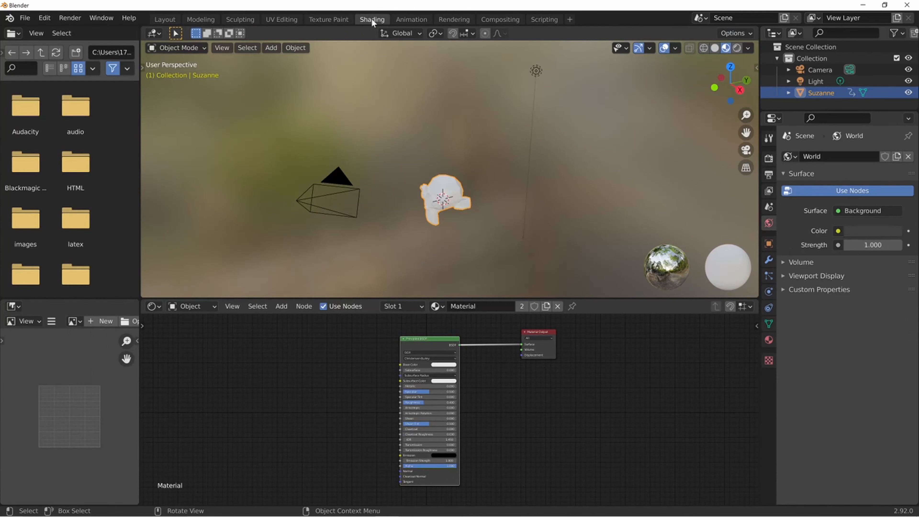
{"action": "left_click", "coordinate": [410, 20]}
{"action": "left_click", "coordinate": [442, 19]}
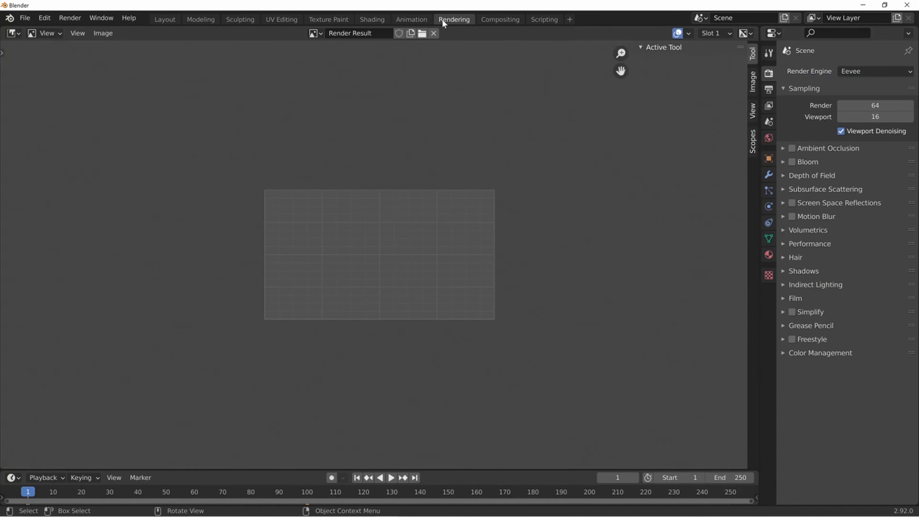
{"action": "left_click", "coordinate": [484, 21]}
{"action": "left_click", "coordinate": [536, 20]}
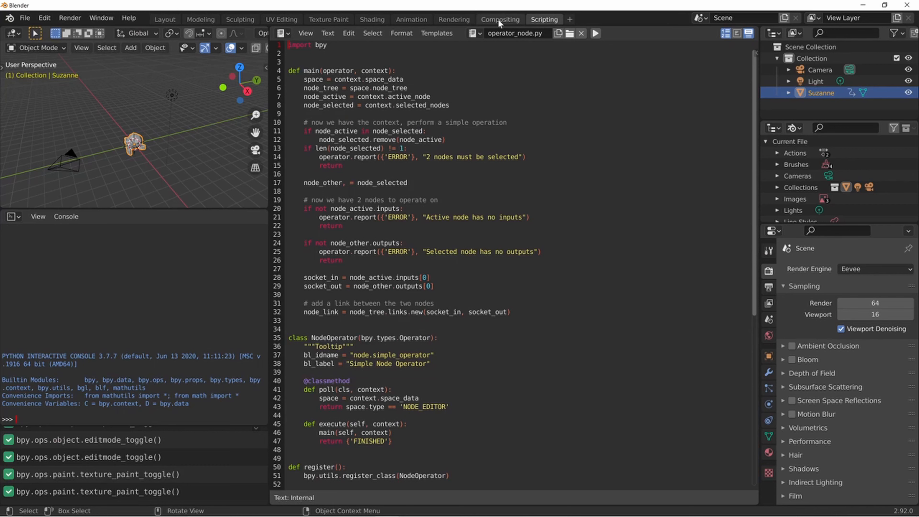
{"action": "left_click", "coordinate": [570, 19]}
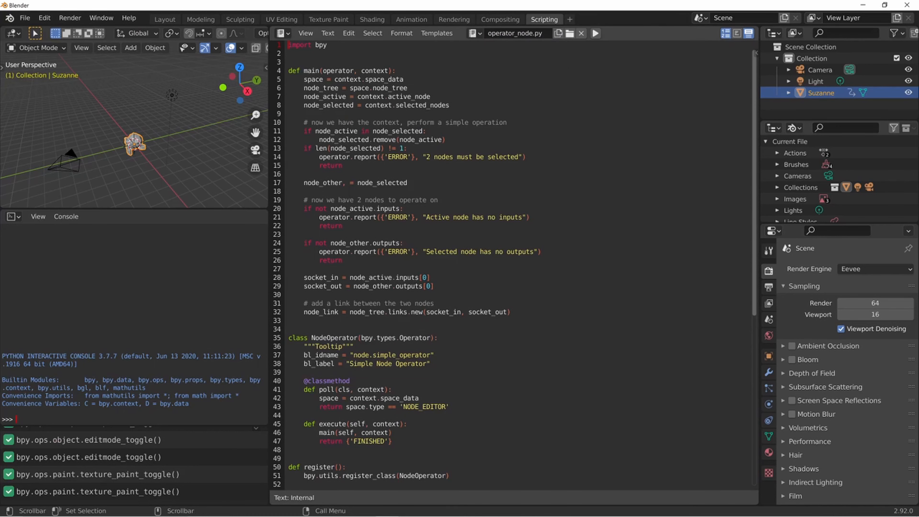
{"action": "left_click", "coordinate": [164, 20]}
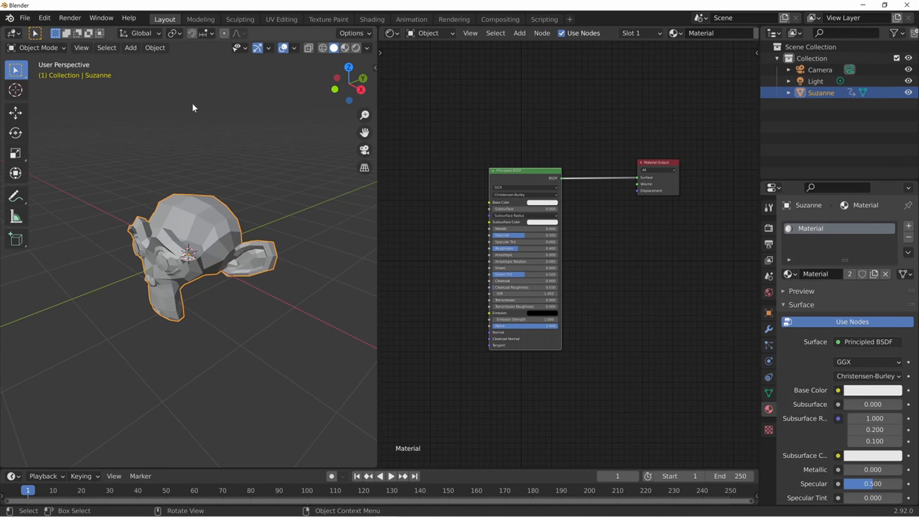
Examine the editor types available for the 3D viewport area, keeping it as 3D Viewport.
{"action": "left_click", "coordinate": [14, 34]}
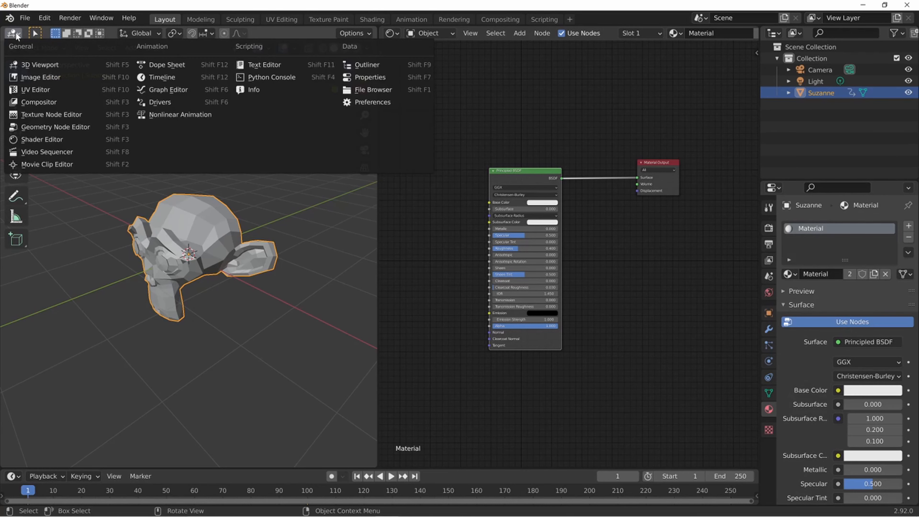
{"action": "left_click", "coordinate": [16, 34]}
{"action": "left_click", "coordinate": [16, 34]}
{"action": "left_click", "coordinate": [16, 35]}
{"action": "left_click", "coordinate": [16, 34]}
{"action": "left_click", "coordinate": [36, 65]}
{"action": "left_click", "coordinate": [12, 34]}
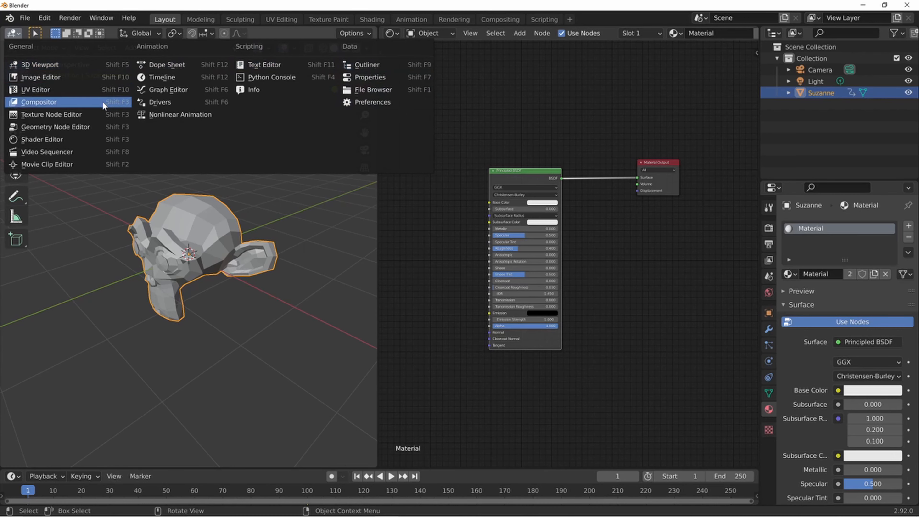
{"action": "key", "text": "Escape"}
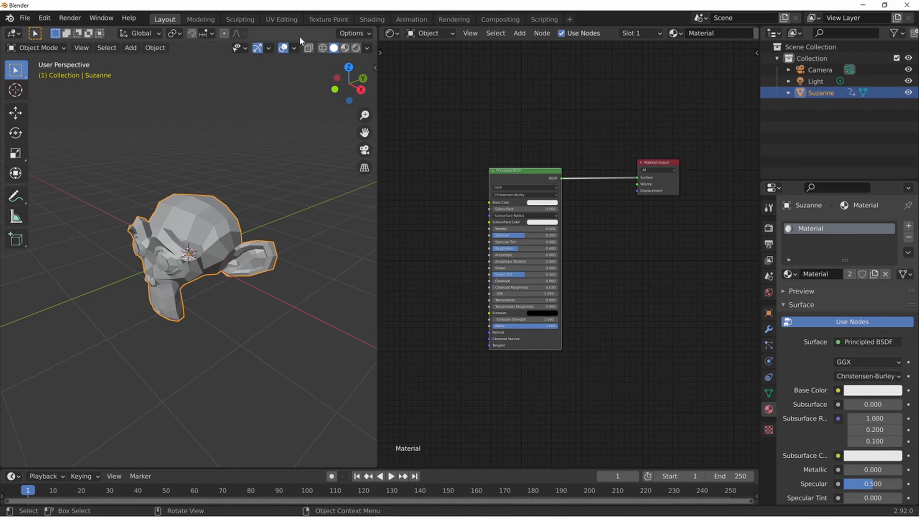
Flip the 3D viewport's header to the bottom of its area and back to the top.
{"action": "key", "text": "n"}
{"action": "key", "text": "n"}
{"action": "right_click", "coordinate": [284, 35]}
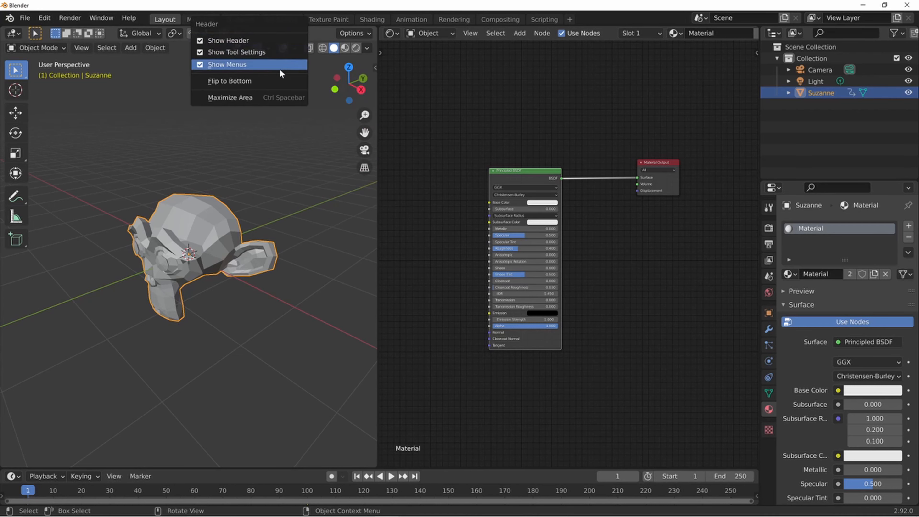
{"action": "left_click", "coordinate": [273, 81]}
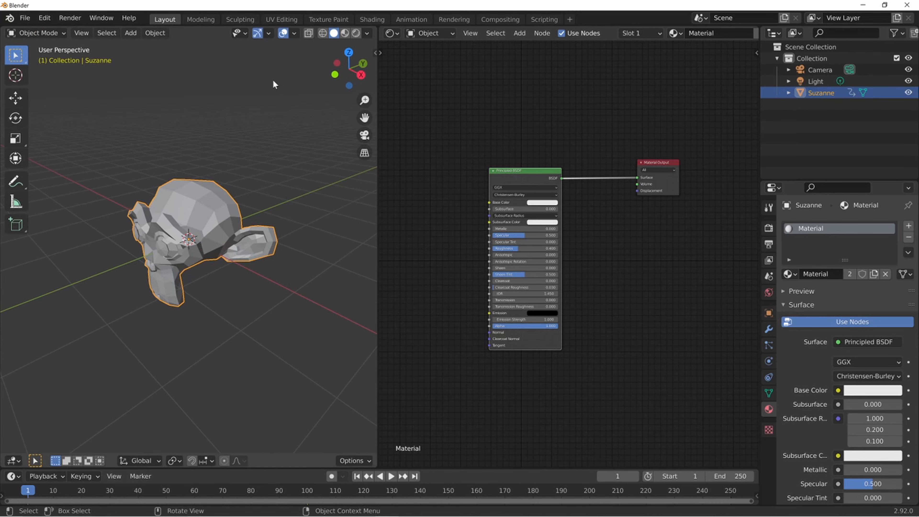
{"action": "right_click", "coordinate": [298, 457]}
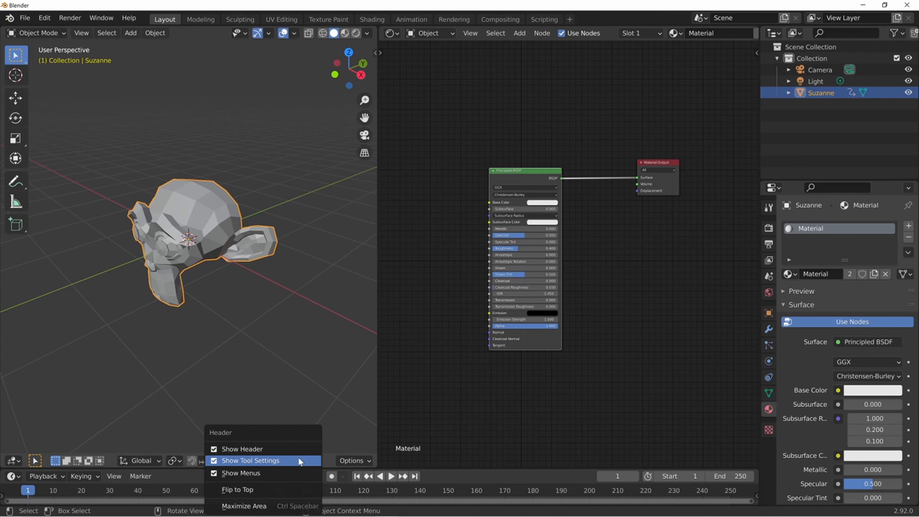
{"action": "left_click", "coordinate": [292, 489]}
Play Suzanne's animation while viewing it from a different angle, and stop playback at frame 156.
{"action": "middle_click_drag", "start_coordinate": [313, 269], "coordinate": [326, 238]}
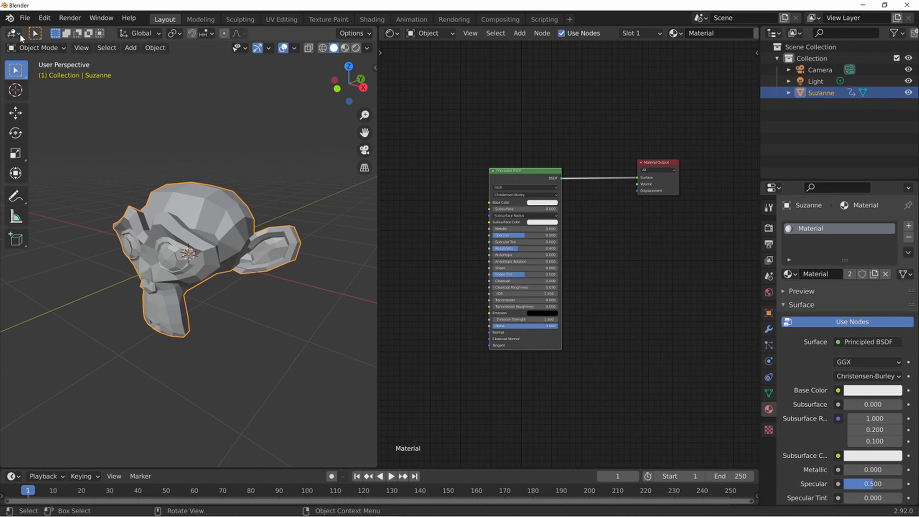
{"action": "mouse_move", "coordinate": [135, 167]}
{"action": "middle_mouse_down"}
{"action": "mouse_move", "coordinate": [121, 182]}
{"action": "mouse_move", "coordinate": [126, 146]}
{"action": "mouse_move", "coordinate": [138, 173]}
{"action": "middle_mouse_up"}
{"action": "scroll", "coordinate": [121, 182], "scroll_direction": "down", "scroll_amount": 2}
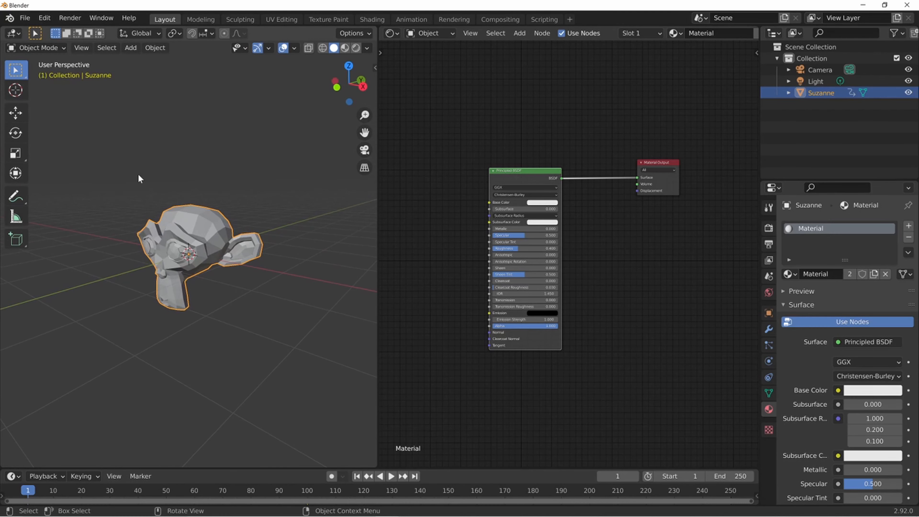
{"action": "key", "text": "space"}
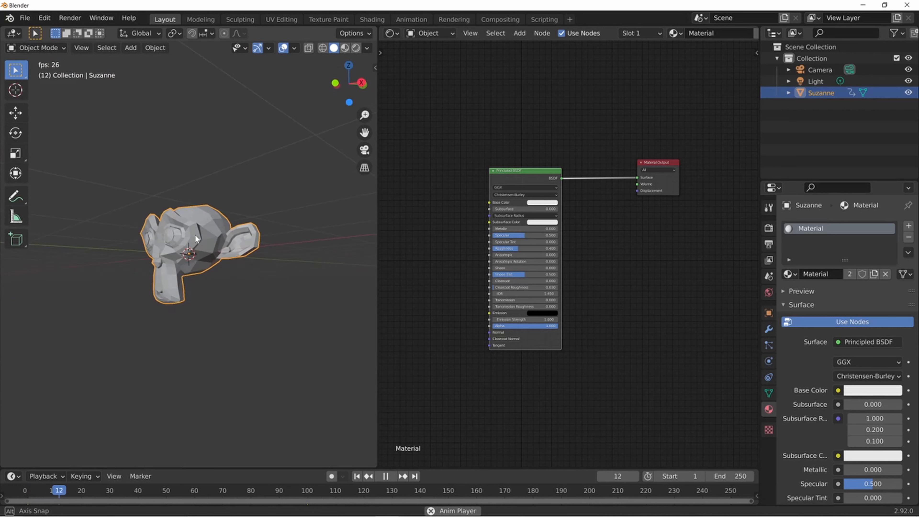
{"action": "middle_click_drag", "start_coordinate": [206, 266], "coordinate": [222, 246]}
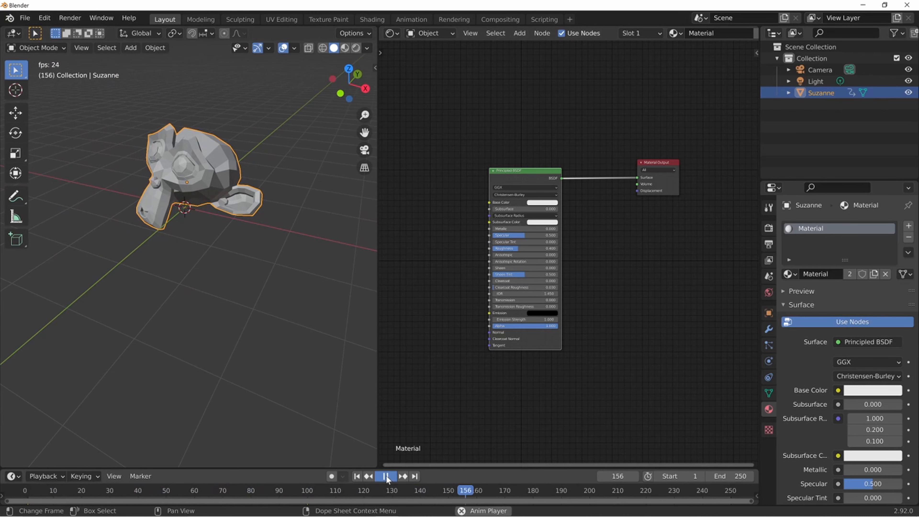
{"action": "key", "text": "space"}
Change the 3D viewport area to the Image Editor and inspect its image at different zoom levels.
{"action": "left_click", "coordinate": [14, 33]}
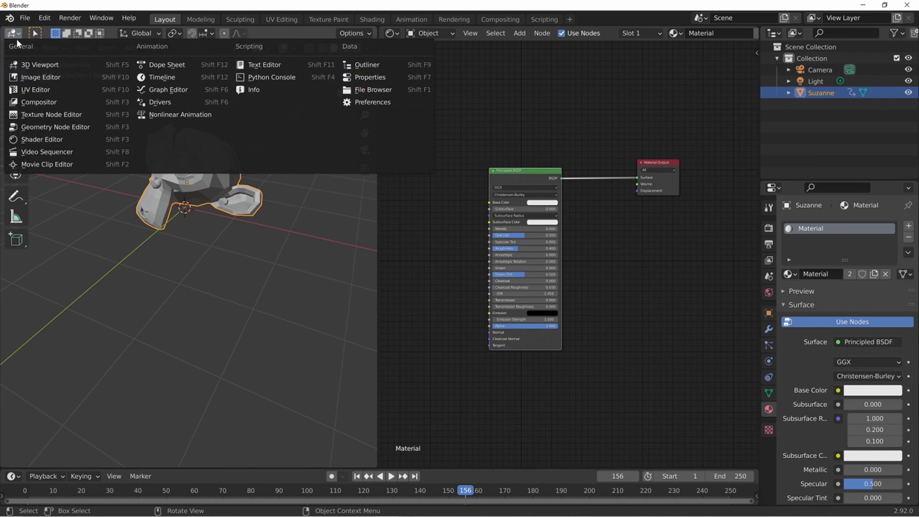
{"action": "left_click", "coordinate": [26, 76]}
{"action": "scroll", "coordinate": [192, 173], "scroll_direction": "down", "scroll_amount": 3}
{"action": "scroll", "coordinate": [191, 173], "scroll_direction": "up", "scroll_amount": 2}
{"action": "scroll", "coordinate": [191, 173], "scroll_direction": "down", "scroll_amount": 2}
{"action": "scroll", "coordinate": [192, 174], "scroll_direction": "up", "scroll_amount": 3}
{"action": "scroll", "coordinate": [193, 175], "scroll_direction": "down", "scroll_amount": 3}
{"action": "scroll", "coordinate": [193, 175], "scroll_direction": "up", "scroll_amount": 2}
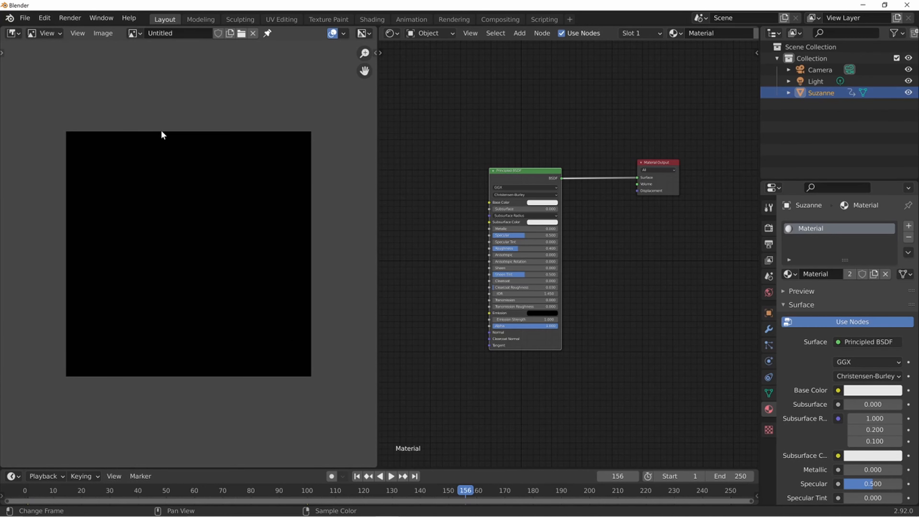
Change the Image Editor area to the UV Editor and inspect its black image at different zoom levels.
{"action": "left_click", "coordinate": [19, 34]}
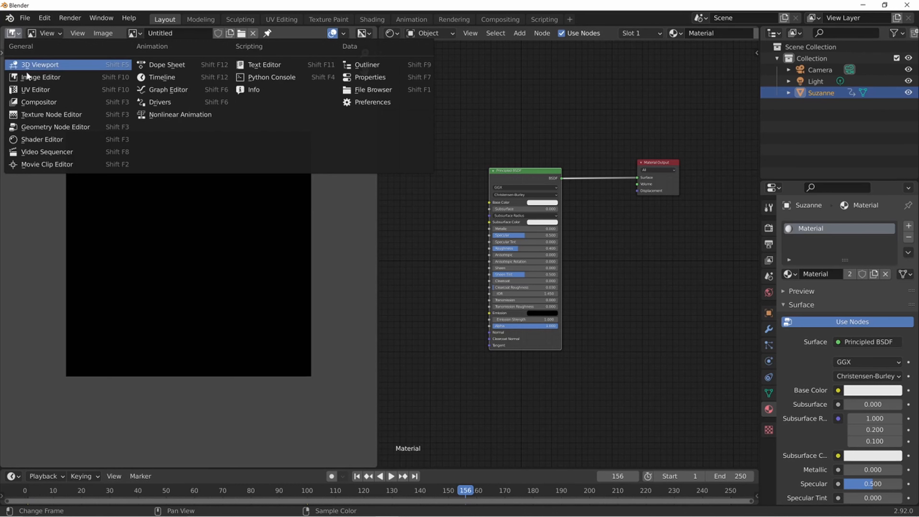
{"action": "left_click", "coordinate": [30, 89]}
{"action": "scroll", "coordinate": [155, 136], "scroll_direction": "down", "scroll_amount": 2}
{"action": "scroll", "coordinate": [154, 136], "scroll_direction": "up", "scroll_amount": 2}
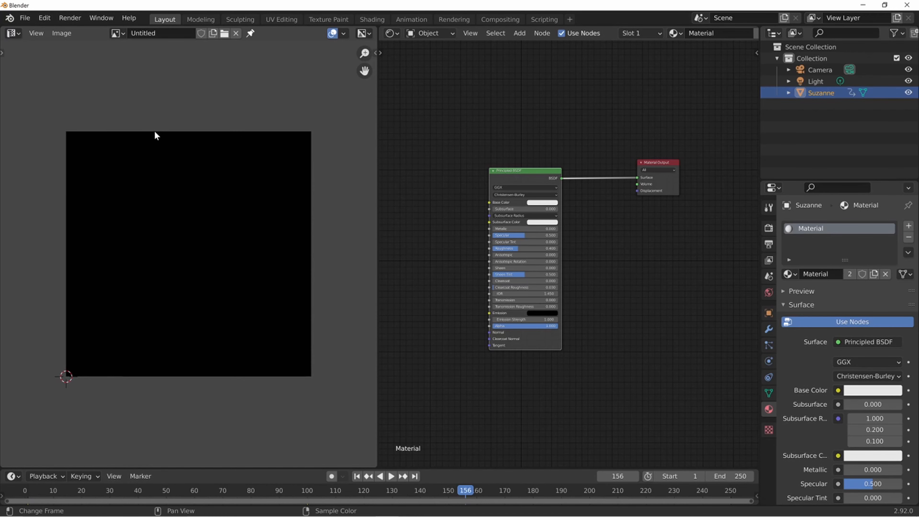
{"action": "scroll", "coordinate": [155, 135], "scroll_direction": "down", "scroll_amount": 2}
{"action": "scroll", "coordinate": [156, 136], "scroll_direction": "up", "scroll_amount": 2}
{"action": "scroll", "coordinate": [156, 134], "scroll_direction": "down", "scroll_amount": 1}
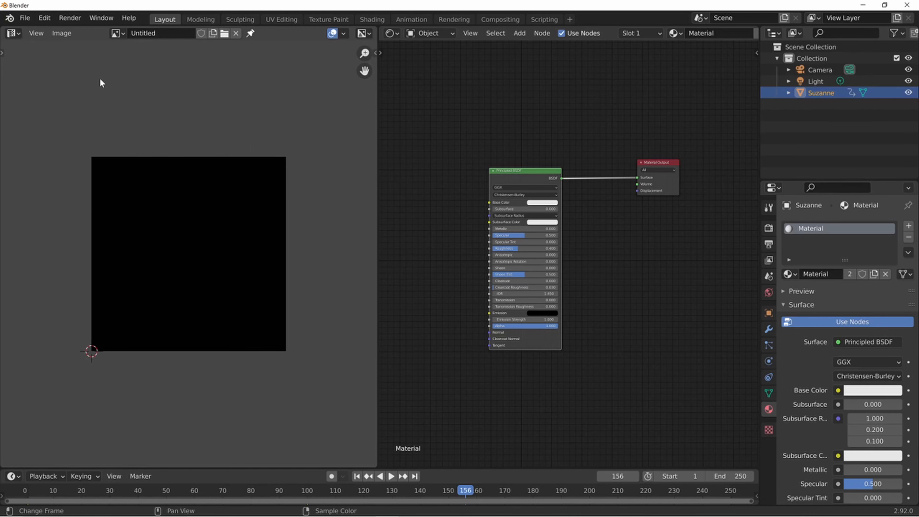
{"action": "scroll", "coordinate": [101, 80], "scroll_direction": "up", "scroll_amount": 2}
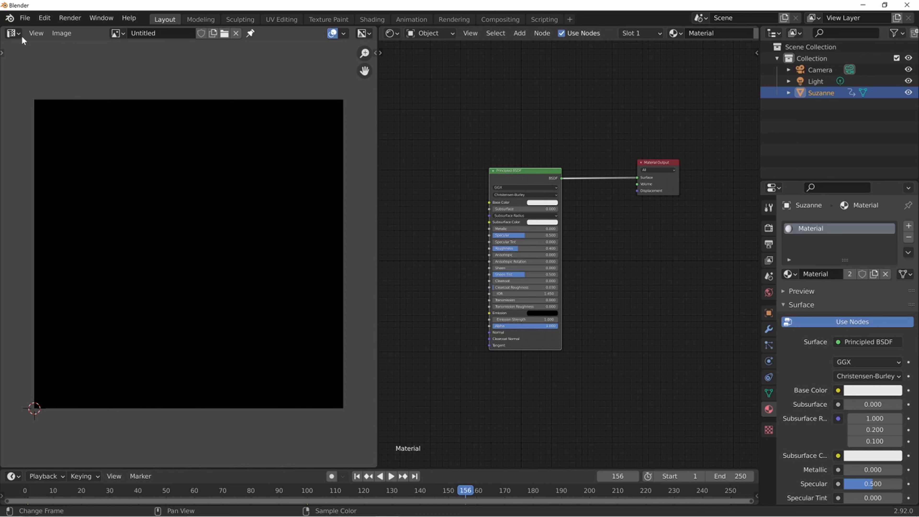
Change the UV Editor area to the Shader Editor and move its Principled BSDF and Material Output nodes higher in the area.
{"action": "left_click", "coordinate": [13, 33]}
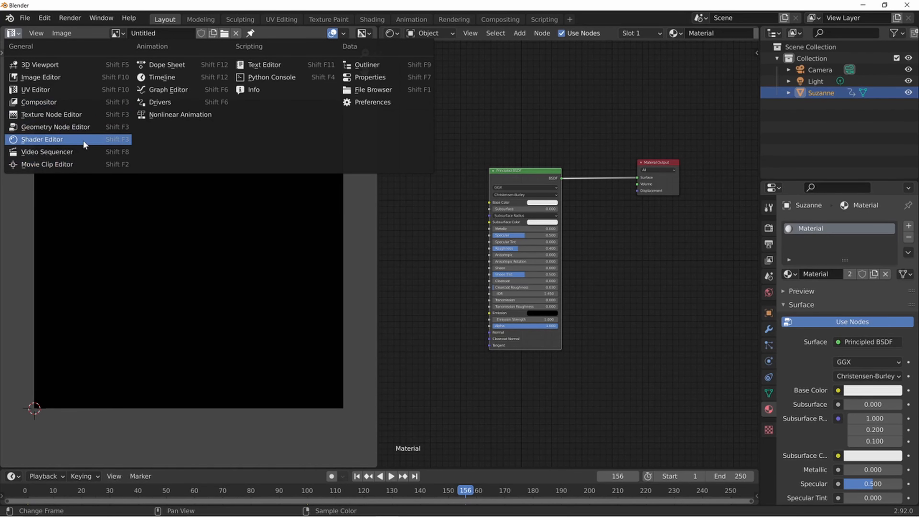
{"action": "left_click", "coordinate": [83, 140]}
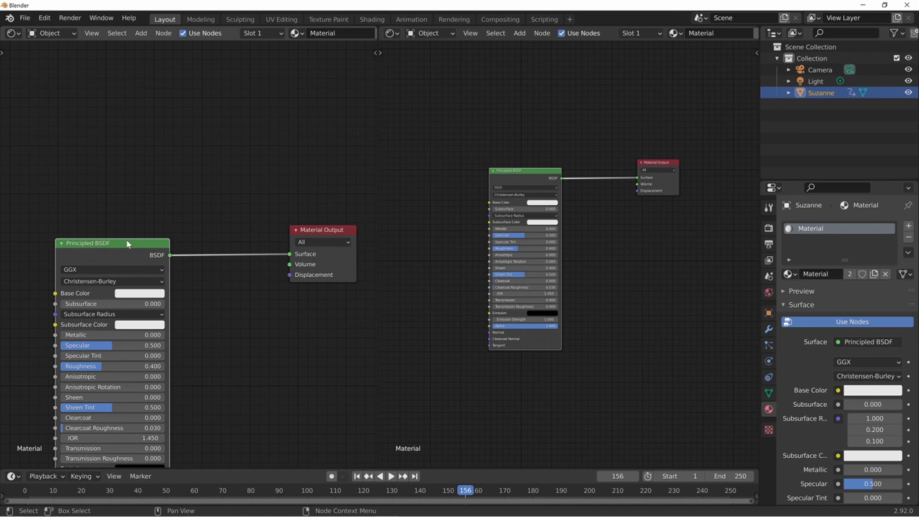
{"action": "left_click_drag", "start_coordinate": [127, 244], "coordinate": [122, 122]}
{"action": "left_click_drag", "start_coordinate": [316, 231], "coordinate": [276, 131]}
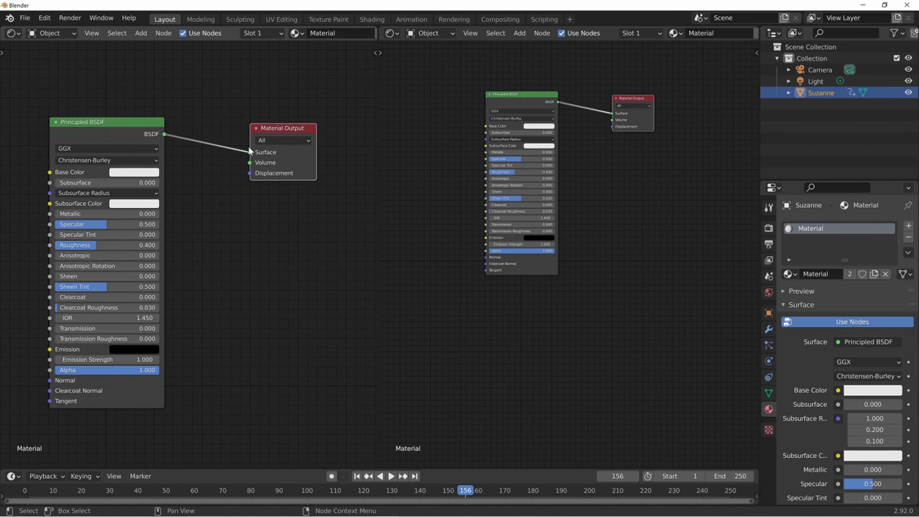
{"action": "left_click", "coordinate": [16, 33]}
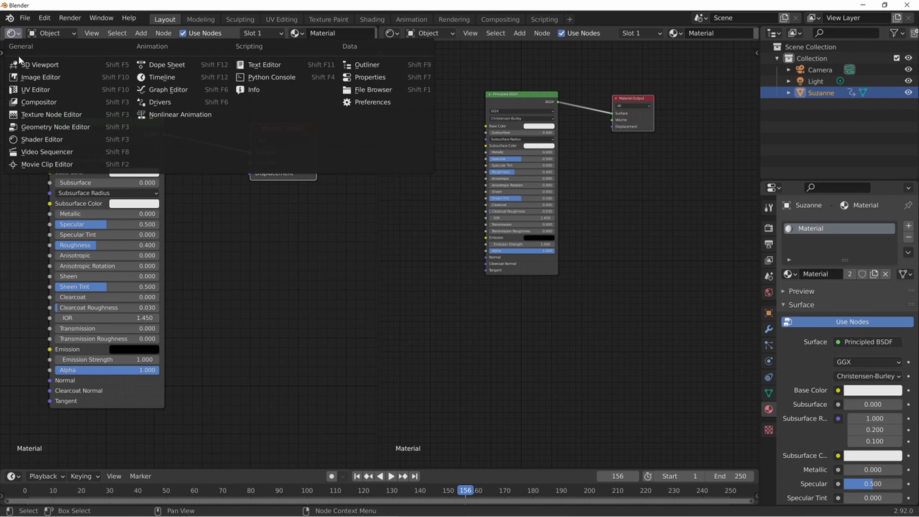
{"action": "left_click", "coordinate": [39, 139]}
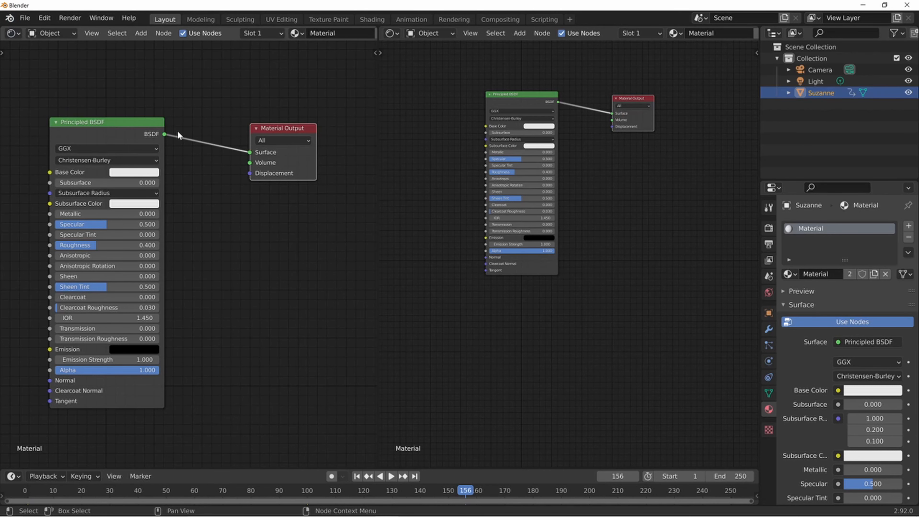
{"action": "scroll", "coordinate": [496, 200], "scroll_direction": "up", "scroll_amount": 1}
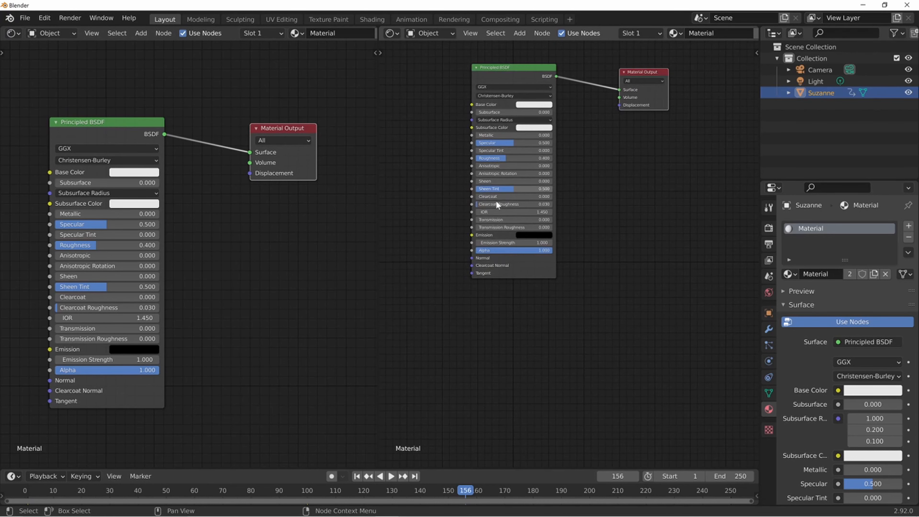
{"action": "mouse_move", "coordinate": [296, 127]}
{"action": "left_mouse_down"}
{"action": "mouse_move", "coordinate": [327, 130]}
{"action": "mouse_move", "coordinate": [313, 130]}
{"action": "left_mouse_up"}
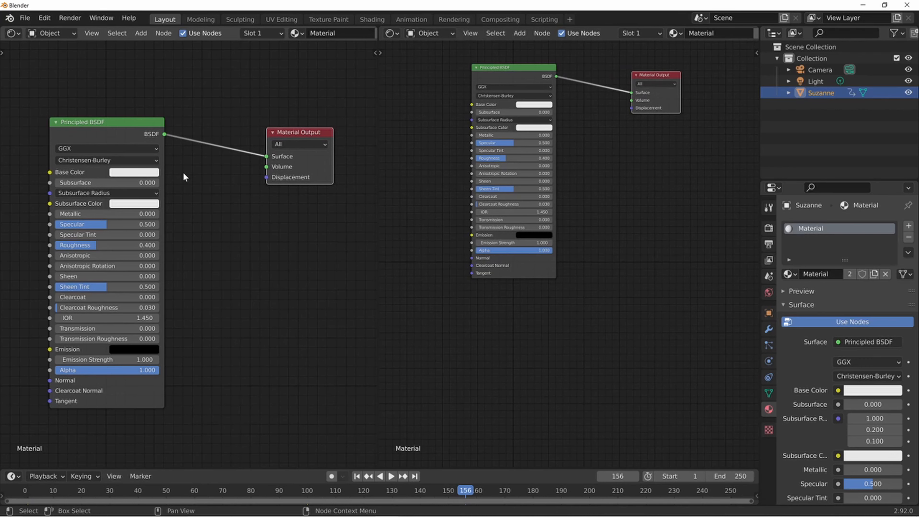
Start adding a Checker Texture node in the larger-scale shader node view, and cancel its placement.
{"action": "scroll", "coordinate": [184, 176], "scroll_direction": "down", "scroll_amount": 1}
{"action": "key", "text": "shift+a"}
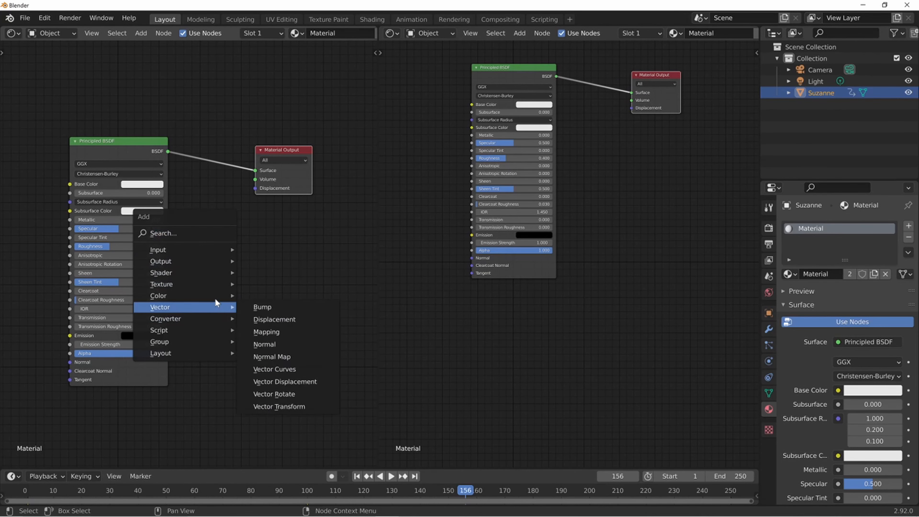
{"action": "mouse_move", "coordinate": [219, 284]}
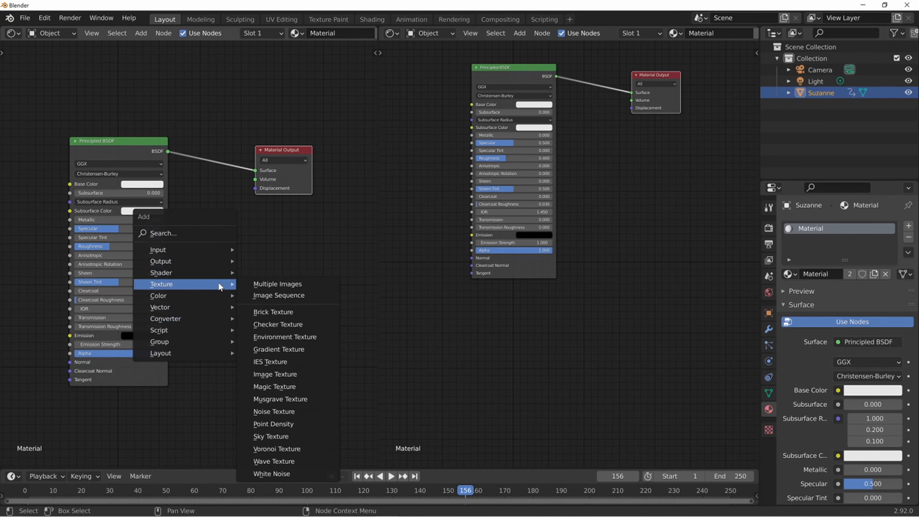
{"action": "left_click", "coordinate": [277, 324]}
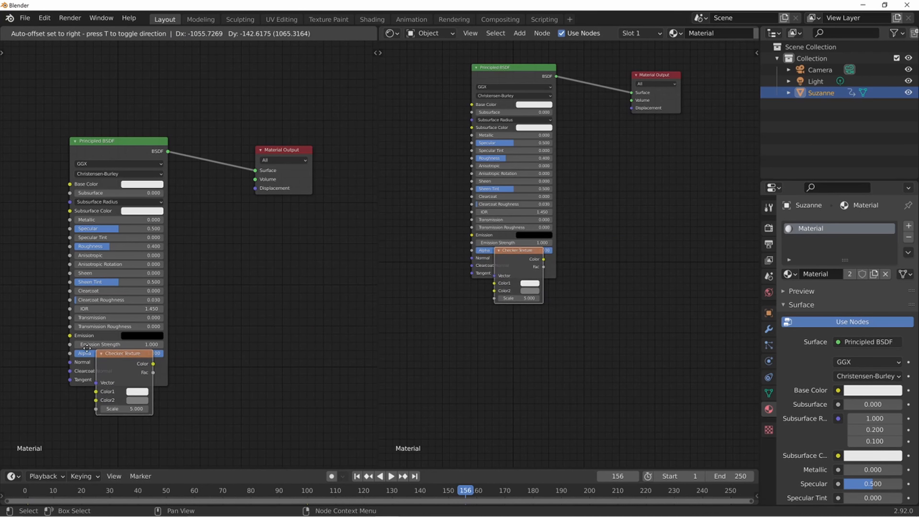
{"action": "key", "text": "Escape"}
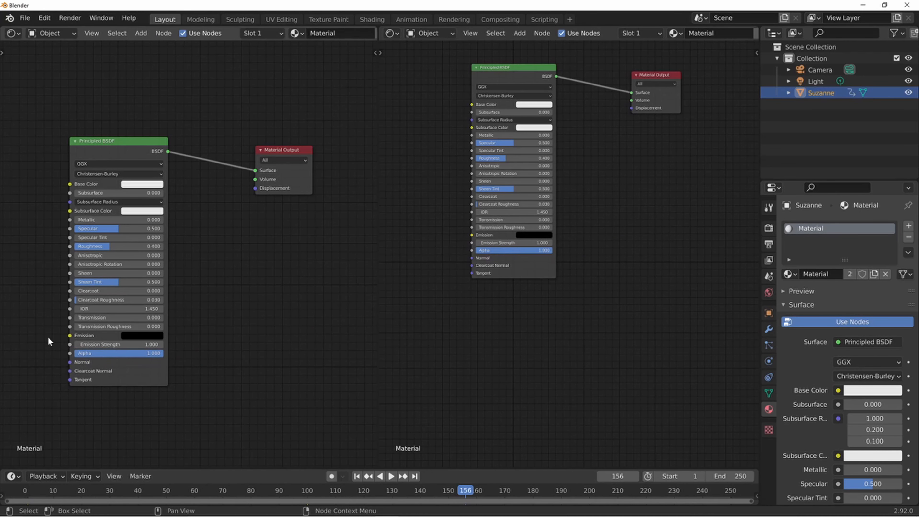
Move the Principled BSDF node up and to the right, and raise the Material Output node above its level.
{"action": "left_click_drag", "start_coordinate": [138, 144], "coordinate": [169, 146]}
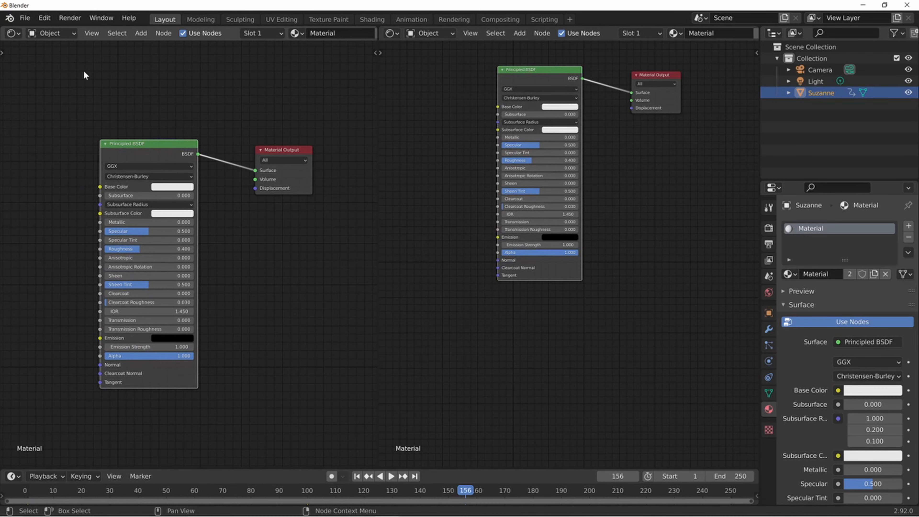
{"action": "left_click_drag", "start_coordinate": [149, 140], "coordinate": [151, 125]}
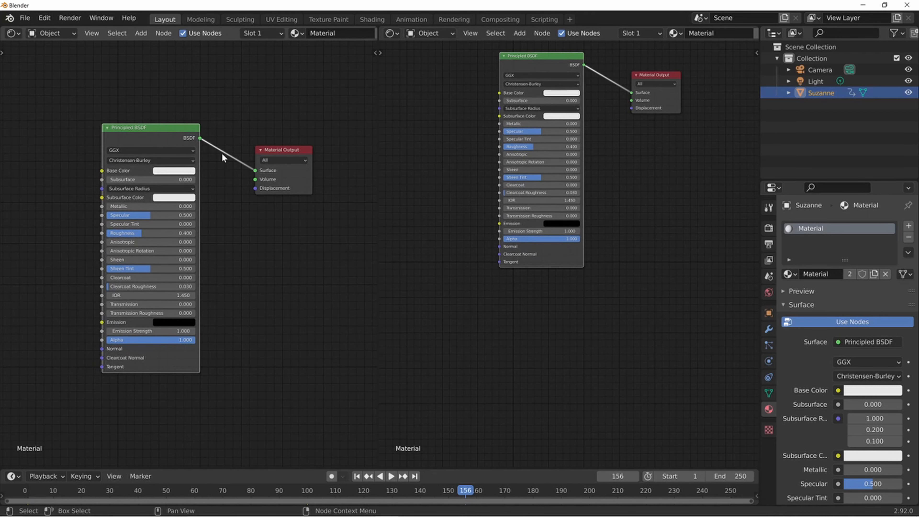
{"action": "left_click_drag", "start_coordinate": [277, 150], "coordinate": [296, 110]}
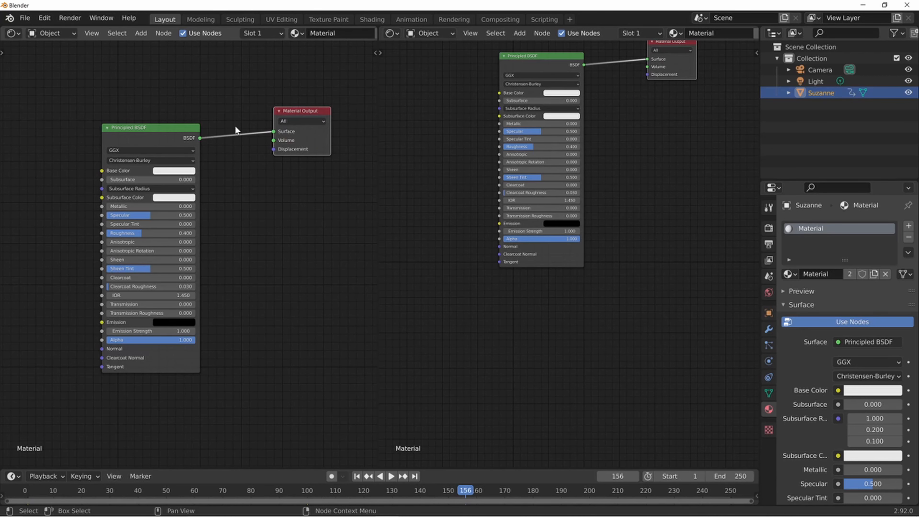
Cut the link between Principled BSDF and Material Output, and reconnect the BSDF output to the Surface input.
{"action": "right_click_drag", "start_coordinate": [241, 127], "coordinate": [249, 155], "text": "ctrl"}
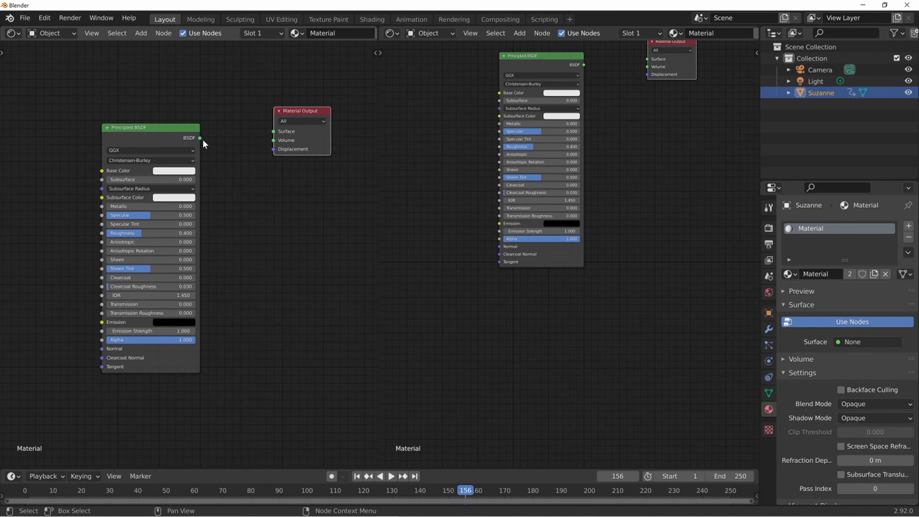
{"action": "left_click_drag", "start_coordinate": [201, 138], "coordinate": [274, 133]}
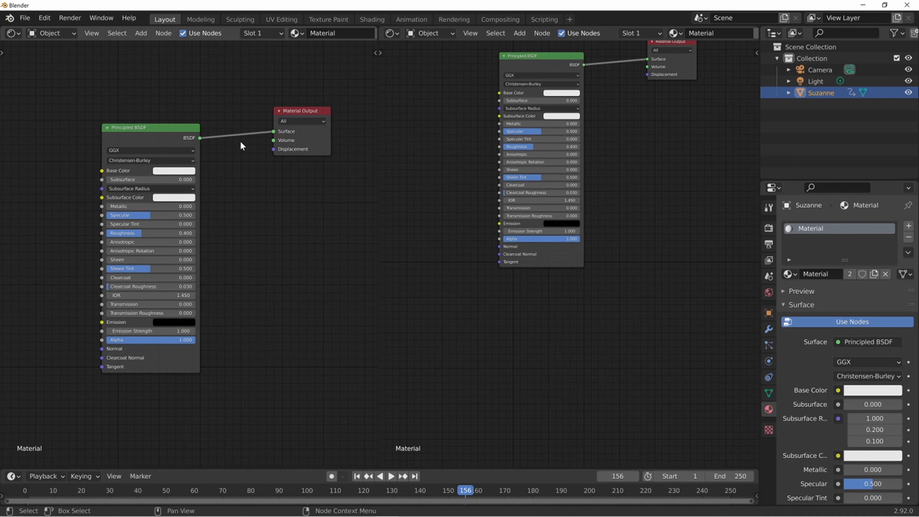
Shift the linked Principled BSDF and Material Output nodes around, leaving them side by side with their headers nearly level.
{"action": "left_click_drag", "start_coordinate": [299, 110], "coordinate": [313, 122]}
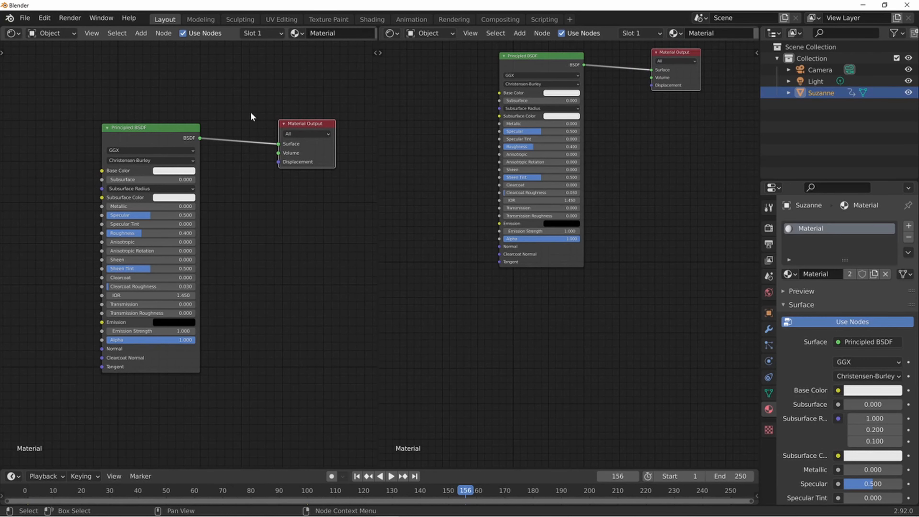
{"action": "left_click_drag", "start_coordinate": [179, 127], "coordinate": [216, 128]}
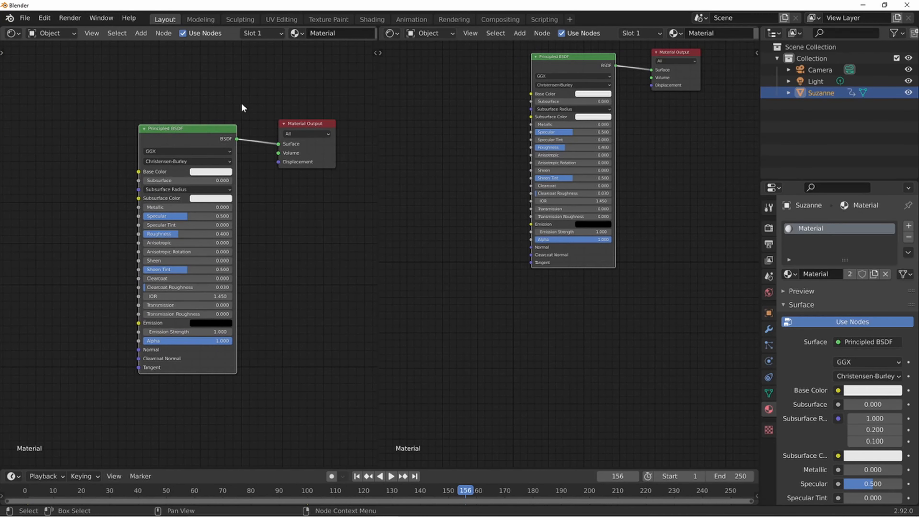
{"action": "mouse_move", "coordinate": [284, 121]}
{"action": "left_mouse_down"}
{"action": "mouse_move", "coordinate": [298, 117]}
{"action": "mouse_move", "coordinate": [282, 117]}
{"action": "left_mouse_up"}
{"action": "left_click_drag", "start_coordinate": [187, 128], "coordinate": [152, 123]}
{"action": "left_click_drag", "start_coordinate": [291, 131], "coordinate": [287, 127]}
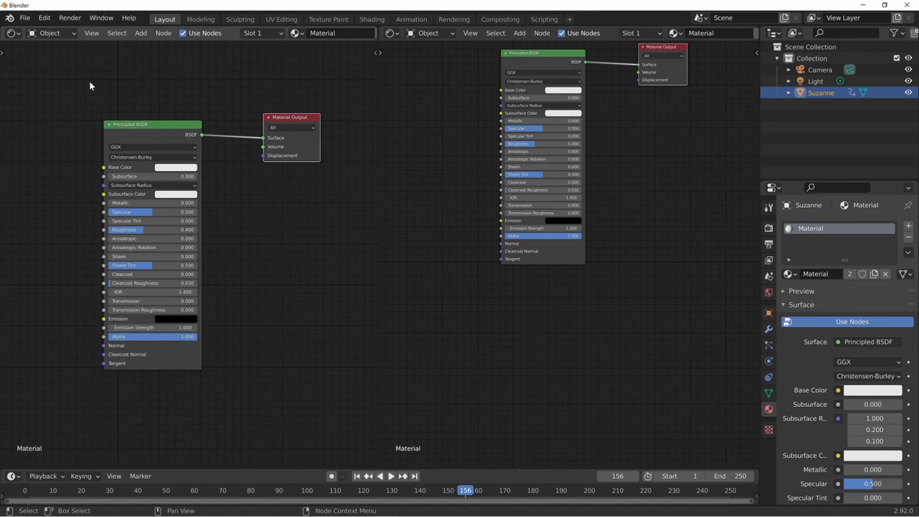
Change the Shader Editor area beside the other node view to the Compositor and reposition its Render Layers and Composite nodes.
{"action": "left_click", "coordinate": [14, 34]}
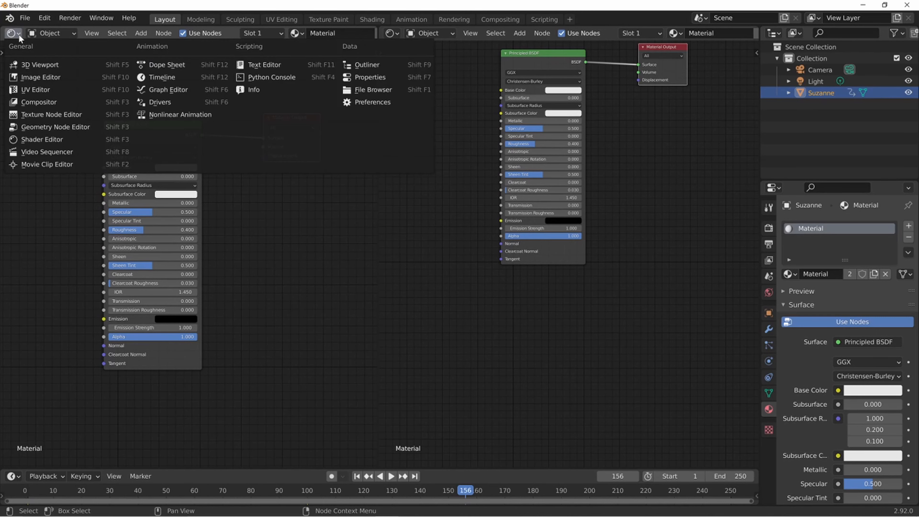
{"action": "left_click", "coordinate": [36, 103]}
{"action": "left_click", "coordinate": [155, 139]}
{"action": "mouse_move", "coordinate": [156, 139]}
{"action": "left_mouse_down"}
{"action": "mouse_move", "coordinate": [154, 164]}
{"action": "mouse_move", "coordinate": [142, 132]}
{"action": "left_mouse_up"}
{"action": "left_click", "coordinate": [311, 132]}
{"action": "left_click_drag", "start_coordinate": [311, 133], "coordinate": [271, 129]}
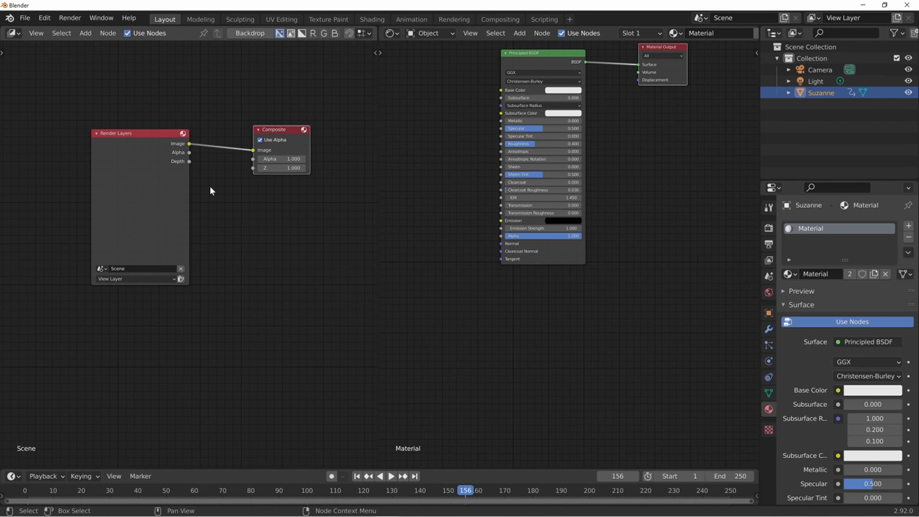
Look through the node categories that can be added in the Compositor, including Vector and Distort, without adding a node.
{"action": "key", "text": "shift+a"}
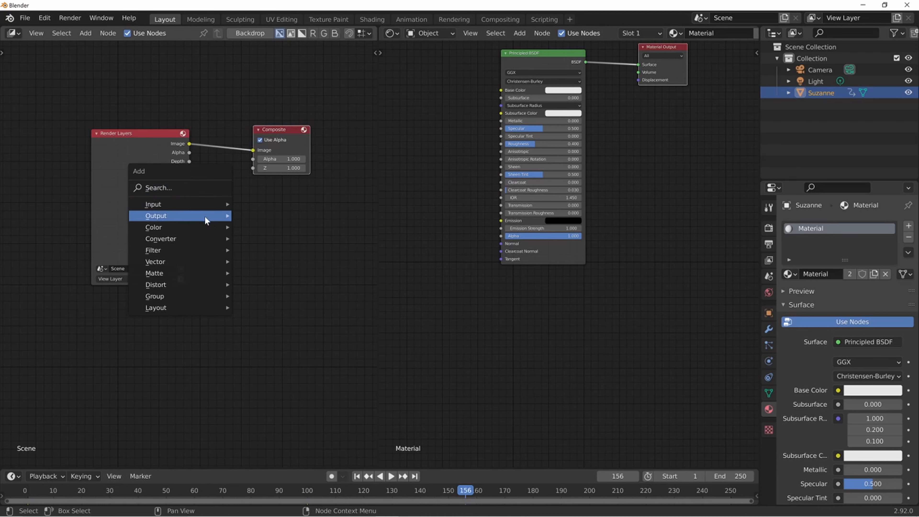
{"action": "mouse_move", "coordinate": [196, 250]}
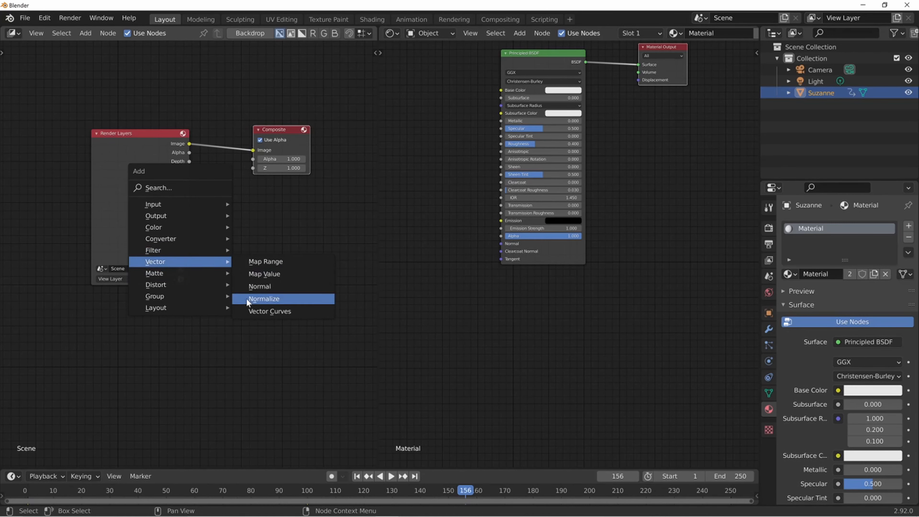
{"action": "mouse_move", "coordinate": [202, 289]}
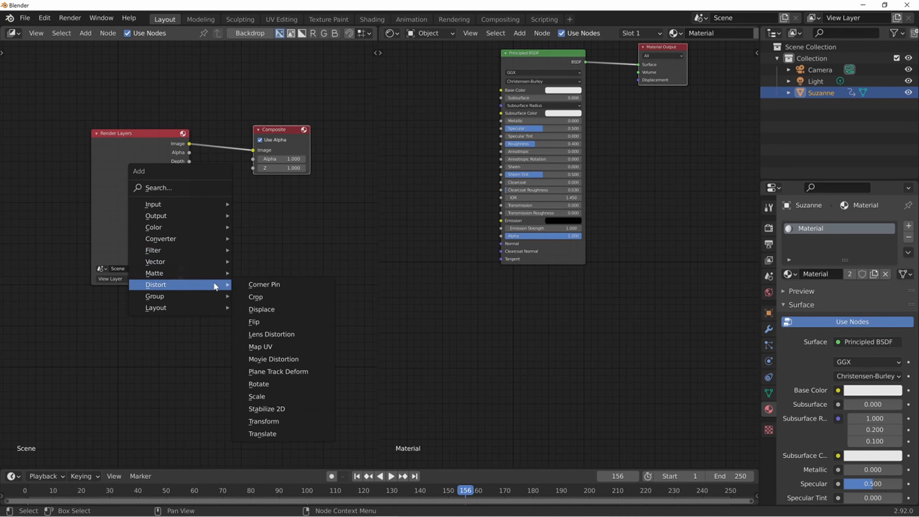
{"action": "key", "text": "Escape"}
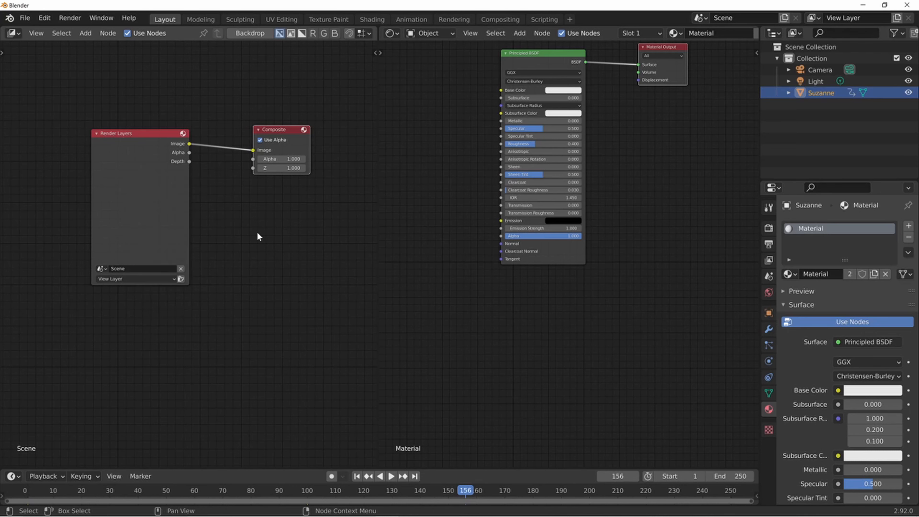
Move the Render Layers and Composite nodes farther apart, placing Composite slightly higher.
{"action": "mouse_move", "coordinate": [160, 132]}
{"action": "left_mouse_down"}
{"action": "mouse_move", "coordinate": [105, 133]}
{"action": "mouse_move", "coordinate": [149, 132]}
{"action": "left_mouse_up"}
{"action": "left_click_drag", "start_coordinate": [275, 123], "coordinate": [299, 126]}
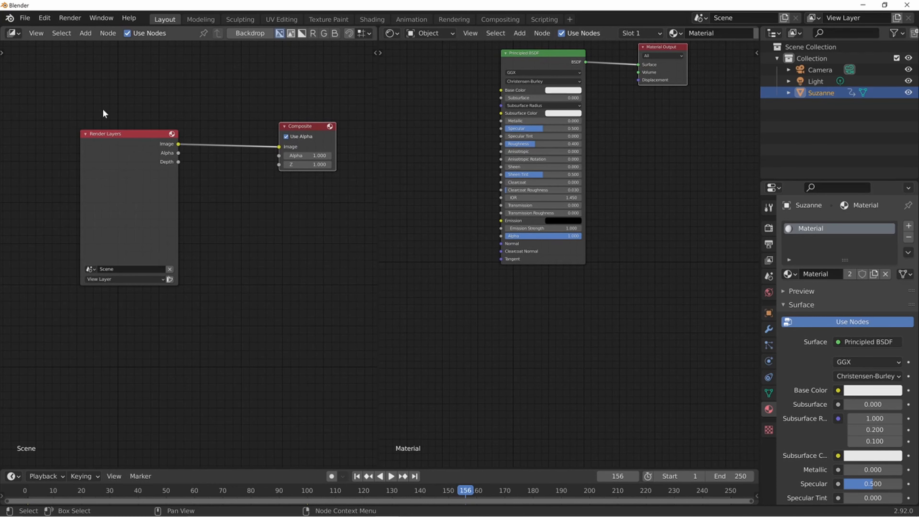
{"action": "left_click_drag", "start_coordinate": [293, 129], "coordinate": [299, 124]}
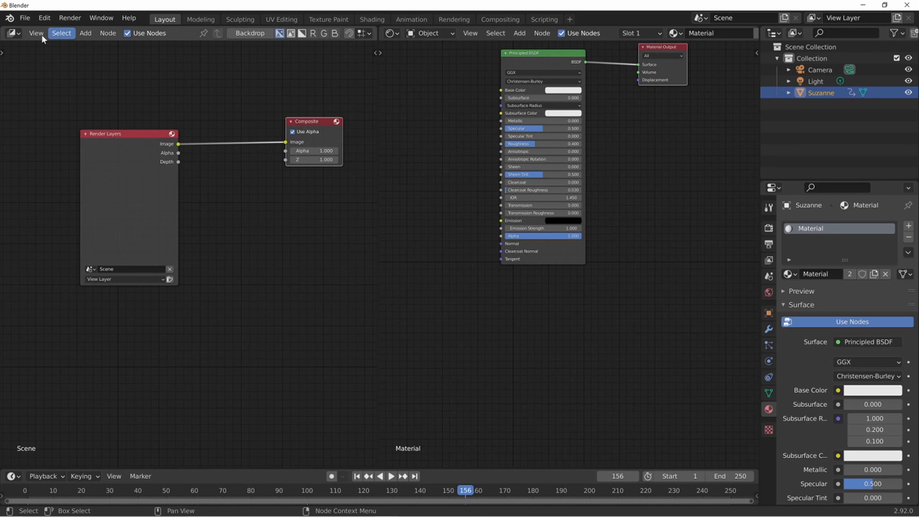
Change the Compositor area to the Geometry Node Editor, create a new node tree for Suzanne, and move Group Output up and right.
{"action": "left_click", "coordinate": [19, 34]}
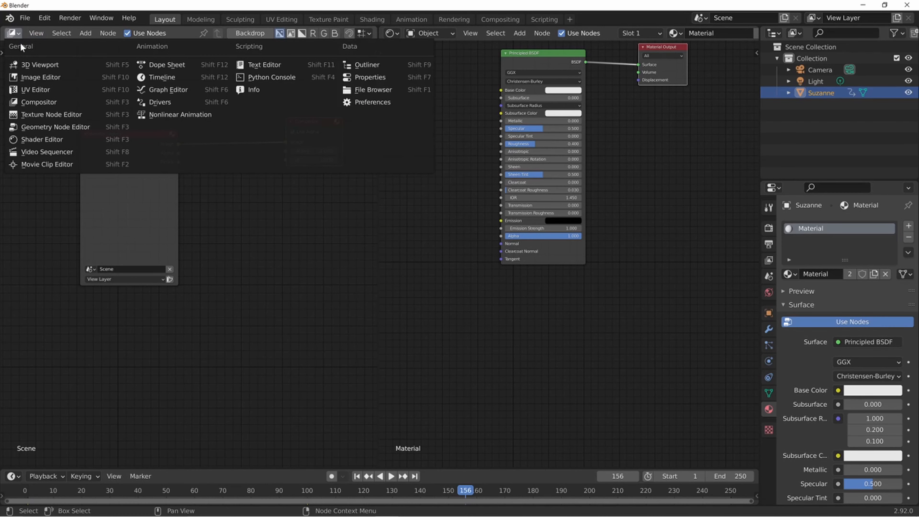
{"action": "left_click", "coordinate": [46, 127]}
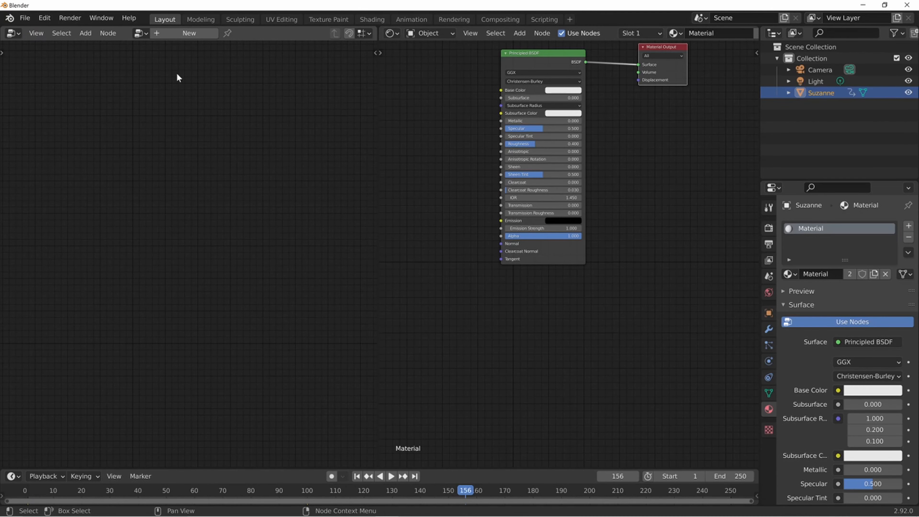
{"action": "left_click", "coordinate": [173, 33]}
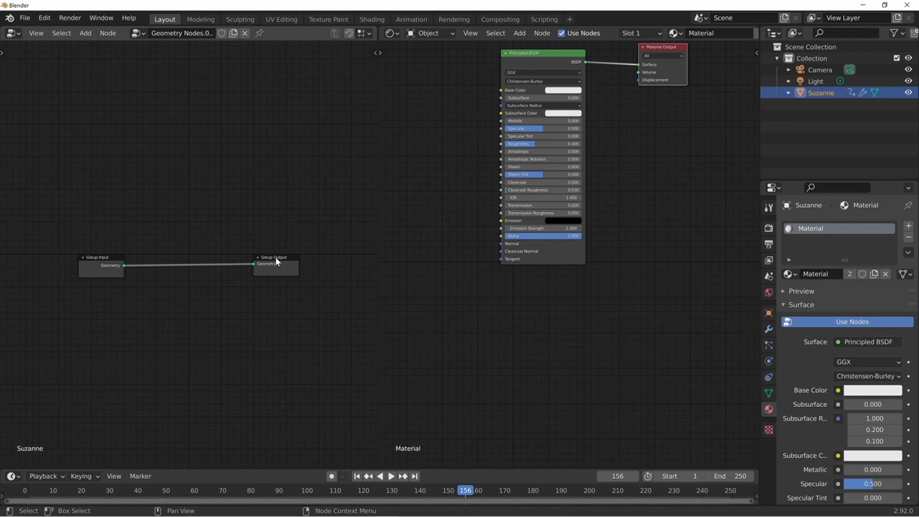
{"action": "left_click_drag", "start_coordinate": [276, 260], "coordinate": [307, 225]}
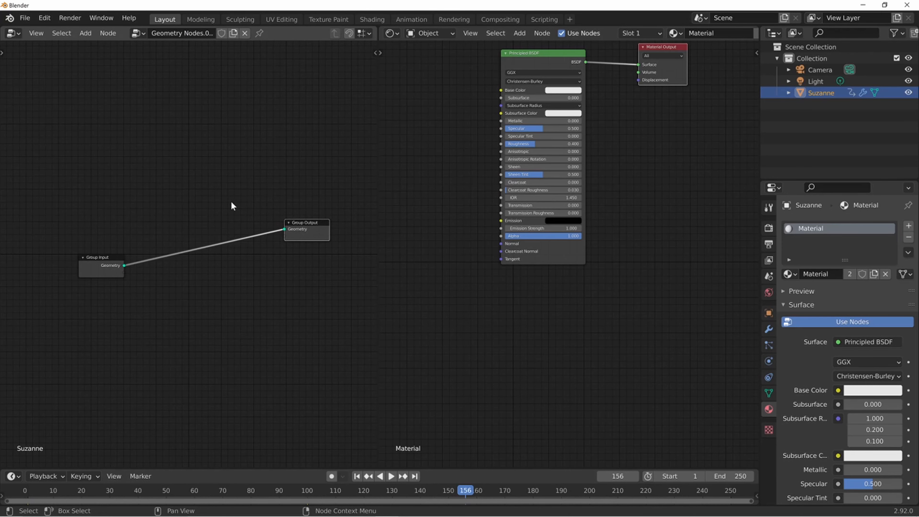
Change the Geometry Node Editor area to the Texture Node Editor and reposition its Checker and Output nodes, with Checker lower than Output.
{"action": "left_click", "coordinate": [19, 34]}
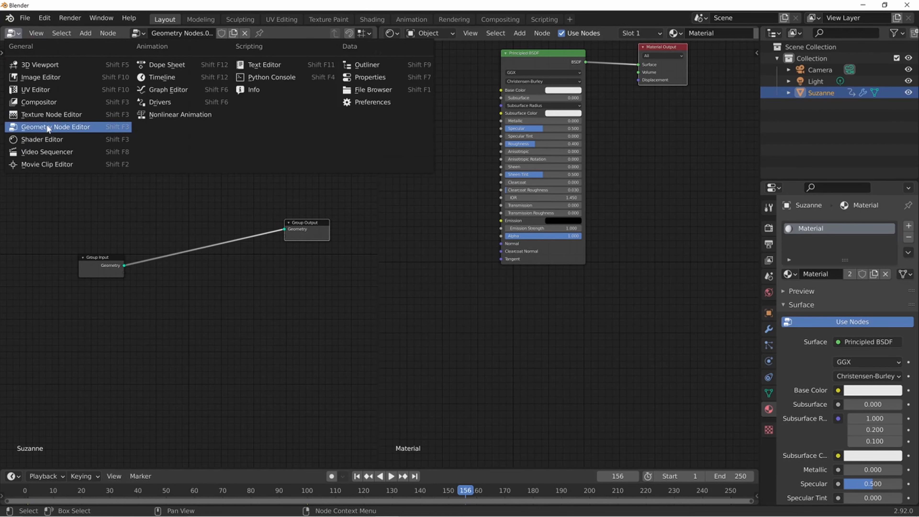
{"action": "left_click", "coordinate": [52, 116]}
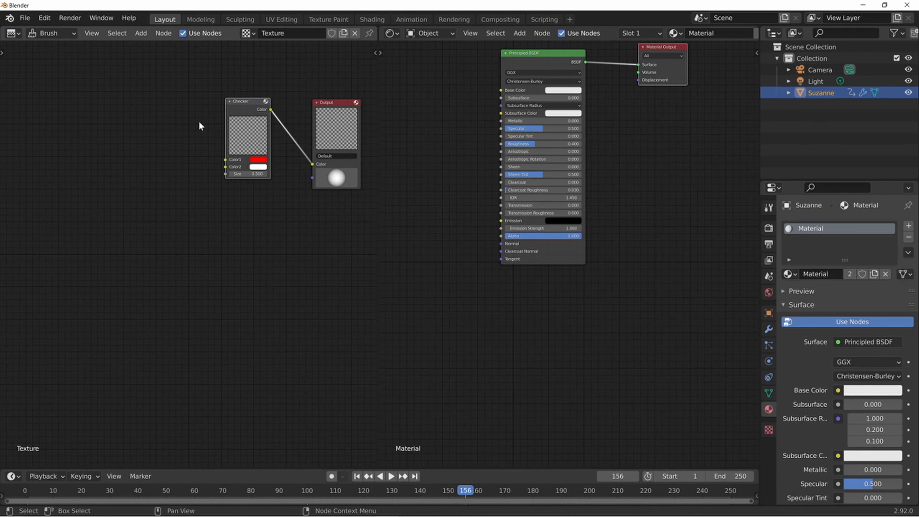
{"action": "left_click_drag", "start_coordinate": [246, 102], "coordinate": [129, 146]}
{"action": "left_click_drag", "start_coordinate": [329, 104], "coordinate": [242, 152]}
{"action": "scroll", "coordinate": [242, 153], "scroll_direction": "up", "scroll_amount": 2}
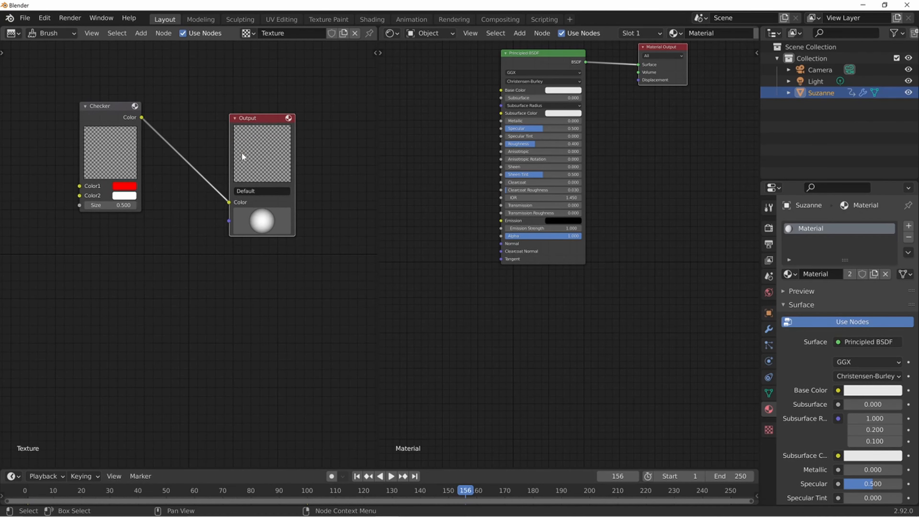
{"action": "left_click_drag", "start_coordinate": [100, 96], "coordinate": [97, 174]}
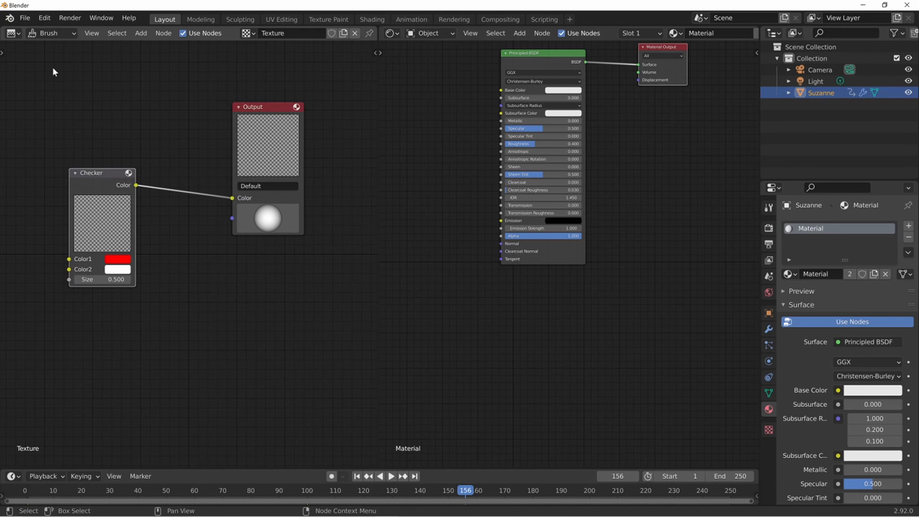
Shift the Checker node slightly up and left, and move the Output node down and slightly right.
{"action": "left_click", "coordinate": [13, 33]}
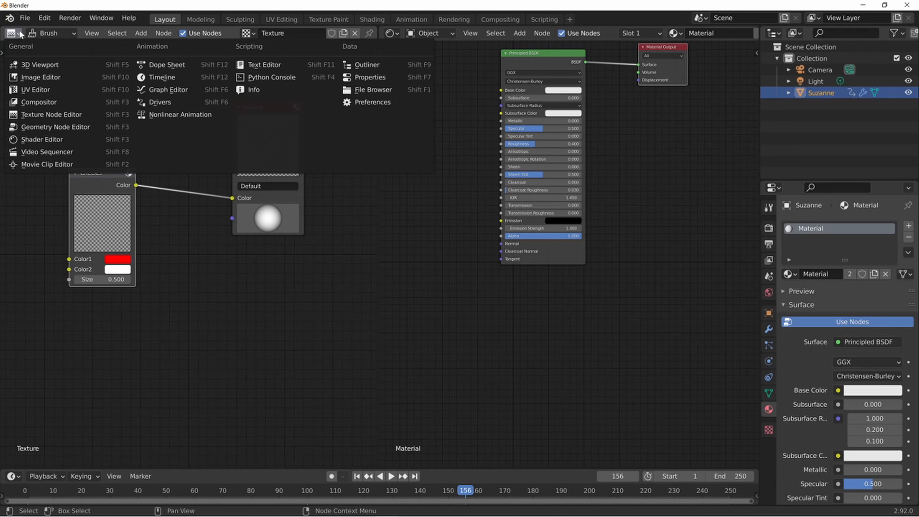
{"action": "key", "text": "Escape"}
{"action": "left_click_drag", "start_coordinate": [113, 171], "coordinate": [99, 161]}
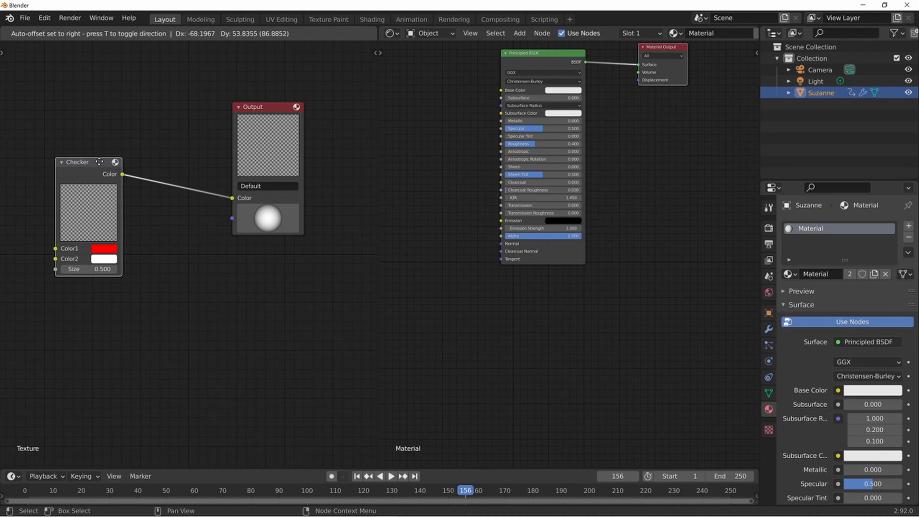
{"action": "left_click", "coordinate": [253, 106]}
{"action": "left_click_drag", "start_coordinate": [253, 104], "coordinate": [263, 138]}
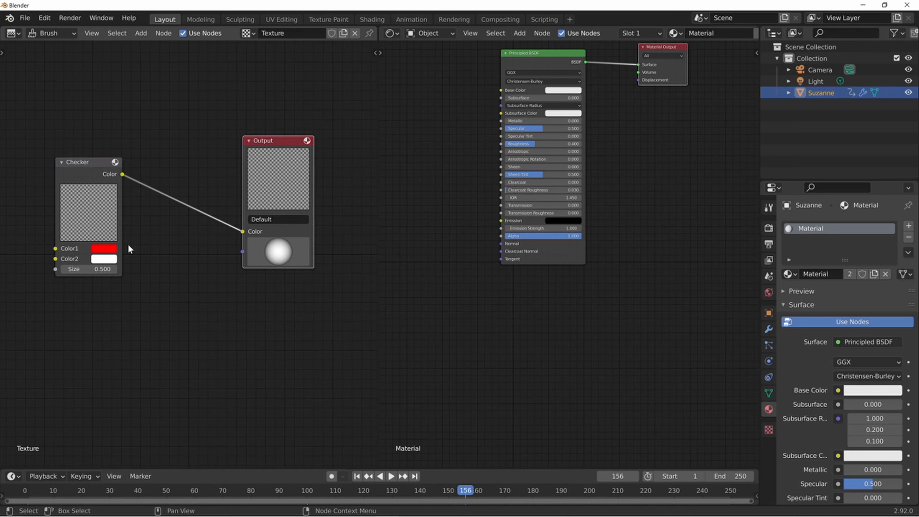
{"action": "left_click", "coordinate": [114, 249]}
Change the Texture Node Editor area to the Video Sequencer and look over its channels down to channel 1.
{"action": "left_click", "coordinate": [20, 35]}
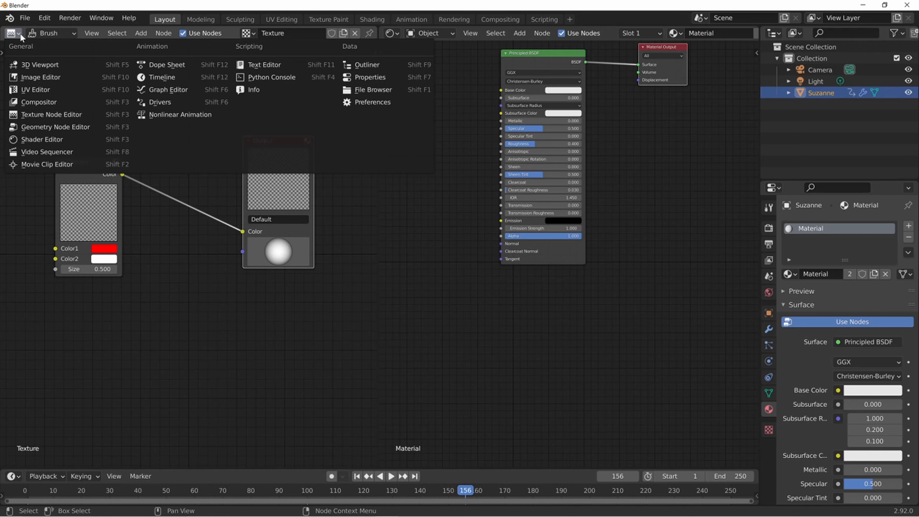
{"action": "left_click", "coordinate": [53, 151]}
{"action": "scroll", "coordinate": [150, 171], "scroll_direction": "down", "scroll_amount": 1}
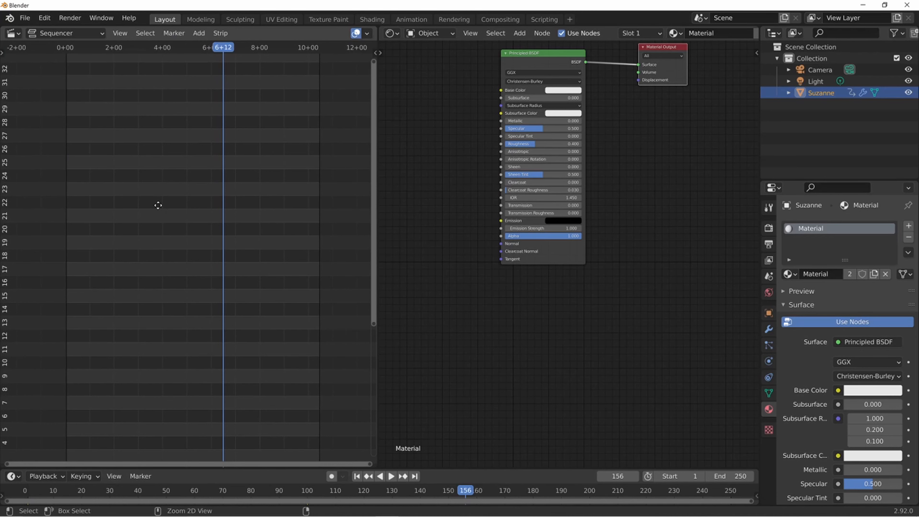
{"action": "middle_click_drag", "start_coordinate": [163, 180], "coordinate": [159, 131]}
{"action": "scroll", "coordinate": [177, 124], "scroll_direction": "up", "scroll_amount": 1}
{"action": "scroll", "coordinate": [168, 137], "scroll_direction": "down", "scroll_amount": 1}
{"action": "scroll", "coordinate": [186, 143], "scroll_direction": "up", "scroll_amount": 3}
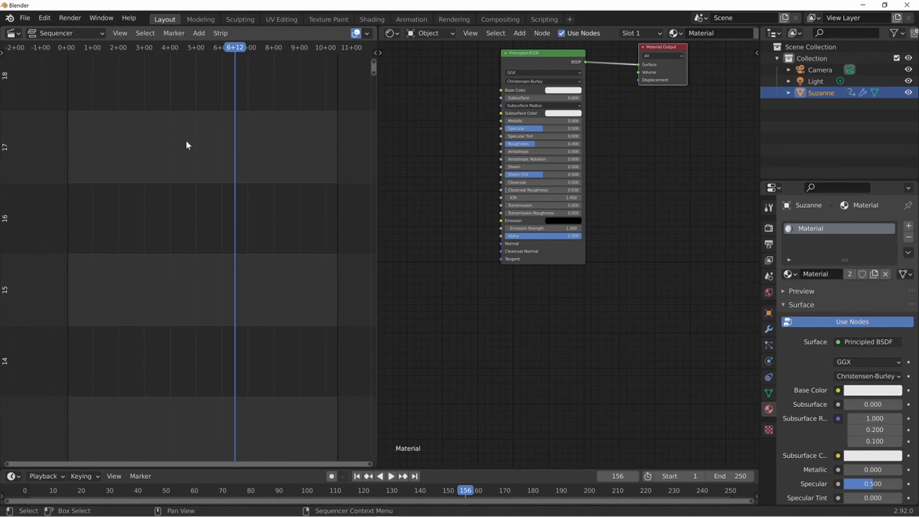
{"action": "middle_click_drag", "start_coordinate": [188, 144], "coordinate": [211, 109], "text": "ctrl"}
{"action": "scroll", "coordinate": [178, 164], "scroll_direction": "up", "scroll_amount": 1}
{"action": "scroll", "coordinate": [210, 157], "scroll_direction": "down", "scroll_amount": 3}
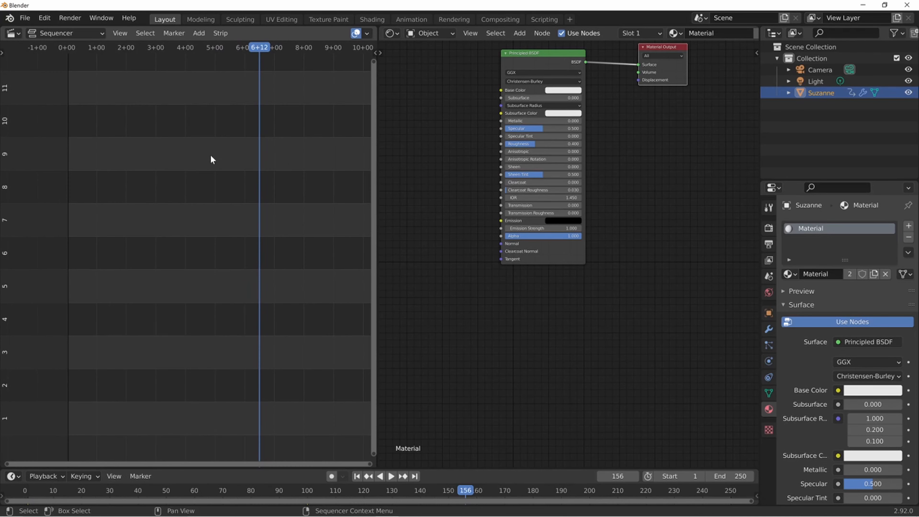
{"action": "middle_click_drag", "start_coordinate": [209, 157], "coordinate": [191, 152]}
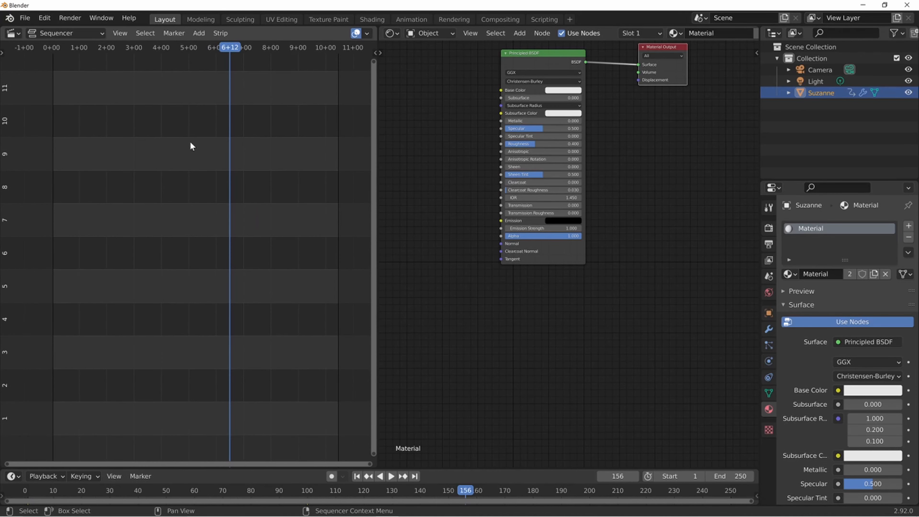
Change the Video Sequencer area to the Movie Clip Editor, keeping it in Tracking mode.
{"action": "left_click", "coordinate": [14, 34]}
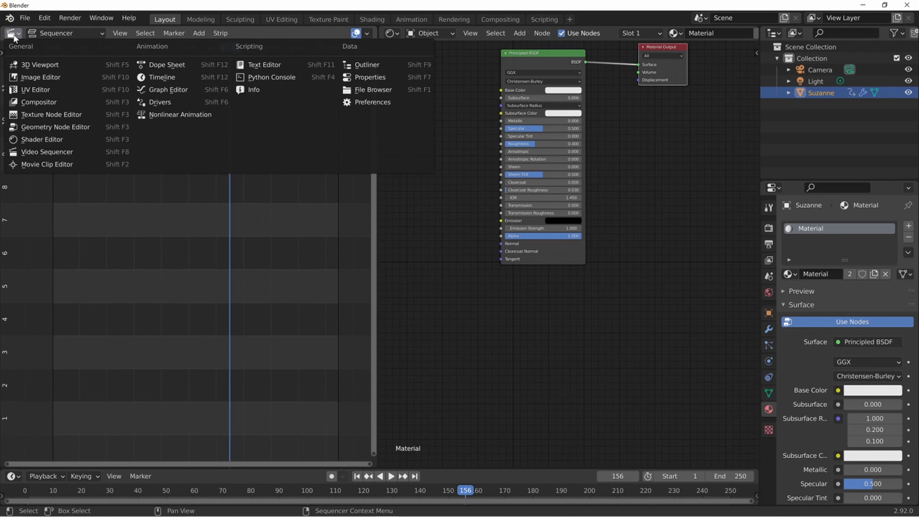
{"action": "left_click", "coordinate": [61, 165]}
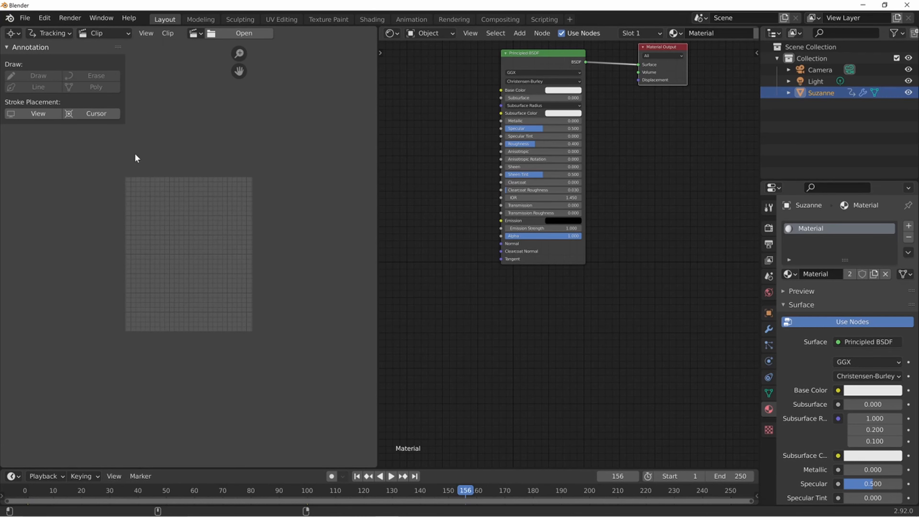
{"action": "left_click", "coordinate": [60, 34]}
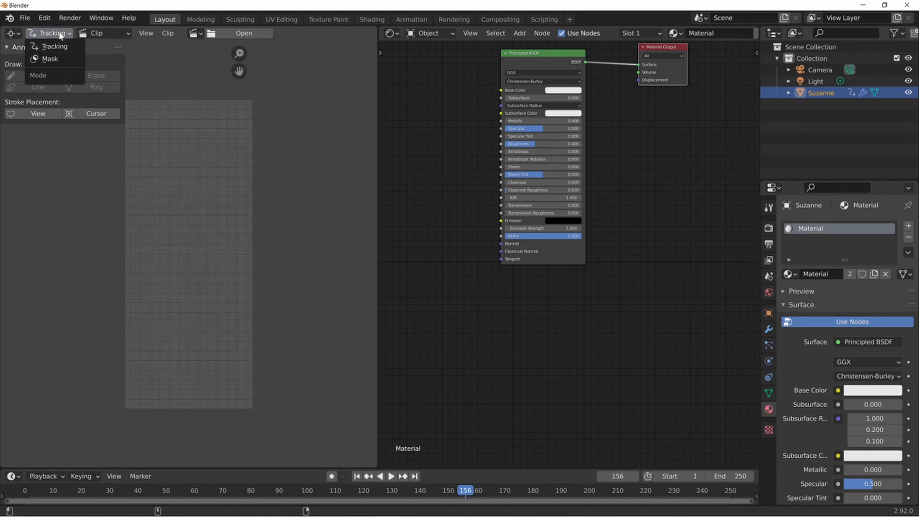
{"action": "left_click", "coordinate": [58, 45]}
{"action": "left_click", "coordinate": [58, 33]}
{"action": "left_click", "coordinate": [60, 46]}
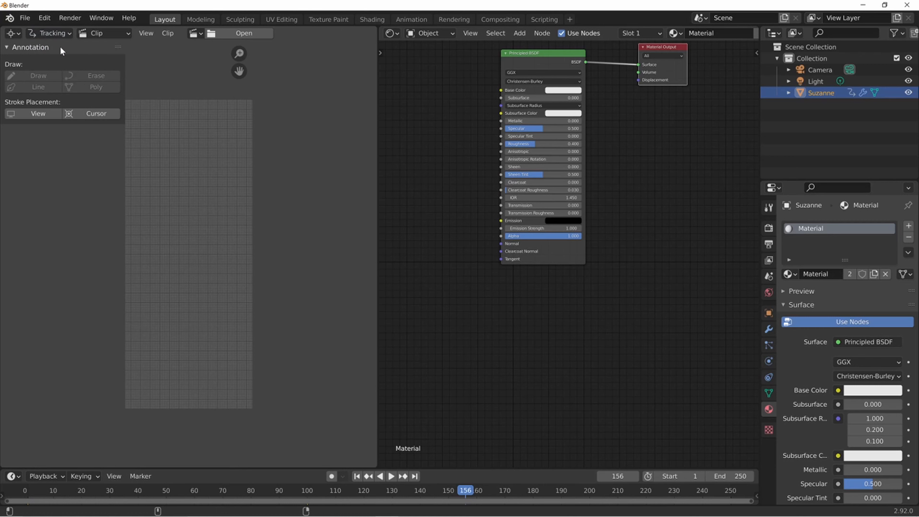
{"action": "middle_click_drag", "start_coordinate": [186, 161], "coordinate": [199, 191]}
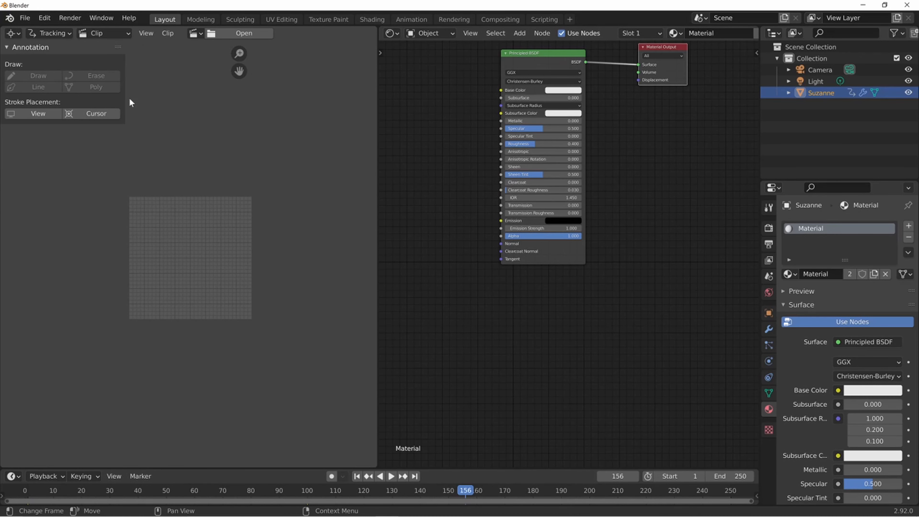
{"action": "scroll", "coordinate": [217, 201], "scroll_direction": "down", "scroll_amount": 2}
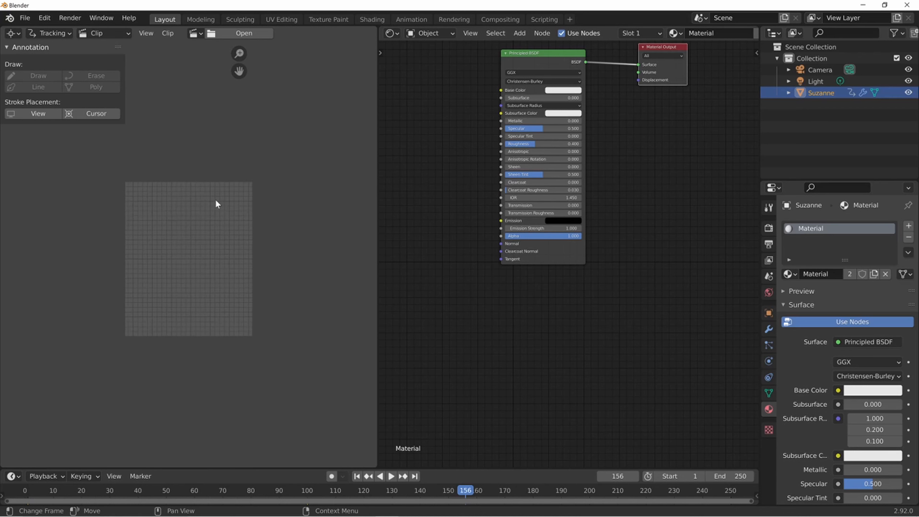
Switch the Movie Clip Editor from Tracking to Mask mode.
{"action": "left_click", "coordinate": [68, 34]}
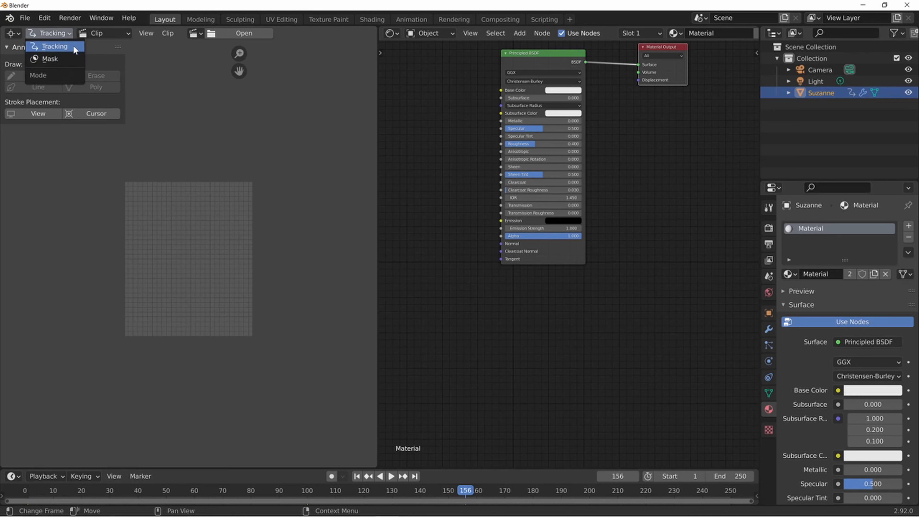
{"action": "left_click", "coordinate": [71, 56]}
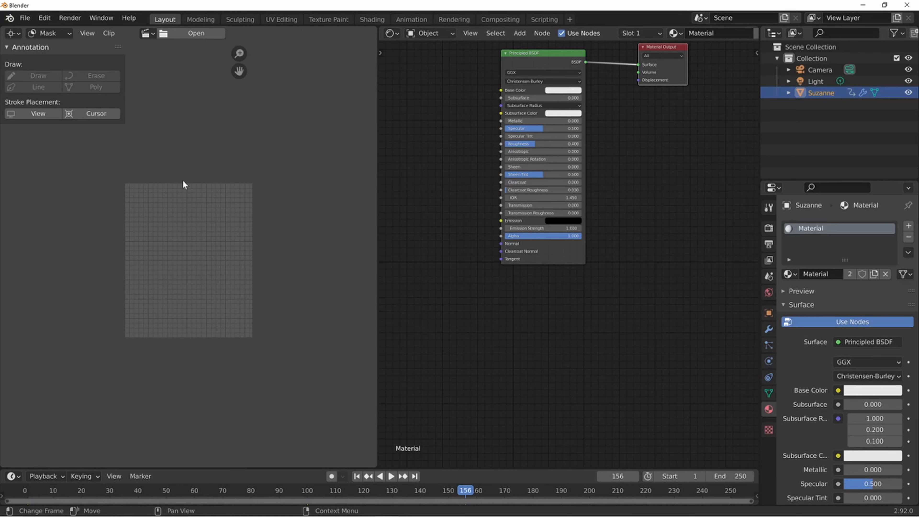
{"action": "left_click", "coordinate": [68, 31]}
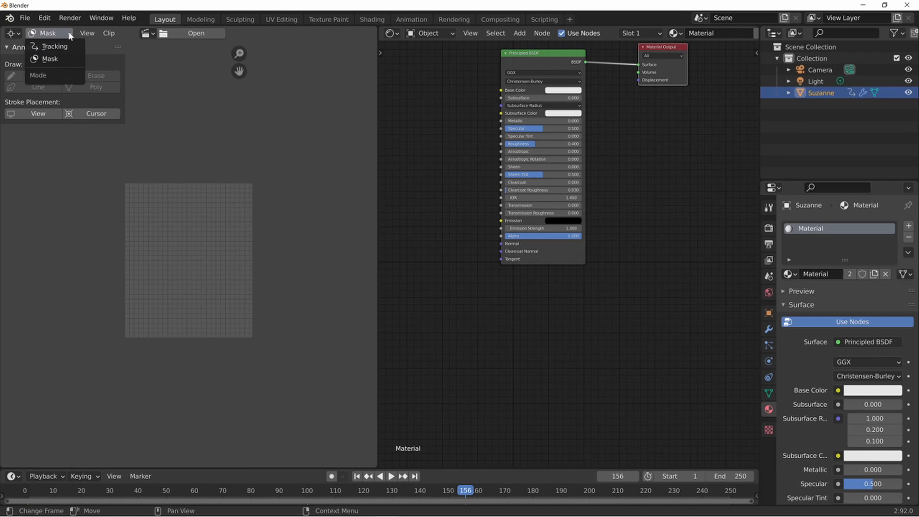
{"action": "left_click", "coordinate": [64, 58]}
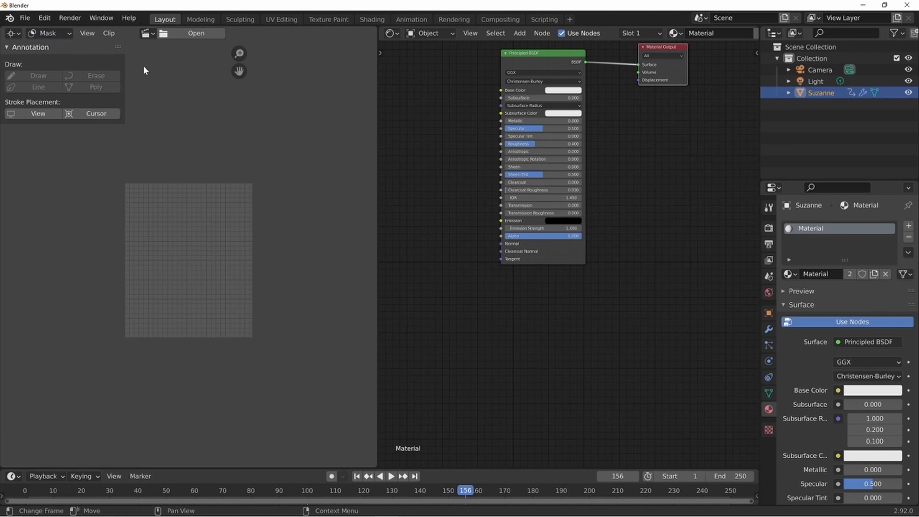
Change the Movie Clip Editor area to the Dope Sheet and move the playhead to frame 1.
{"action": "left_click", "coordinate": [14, 35]}
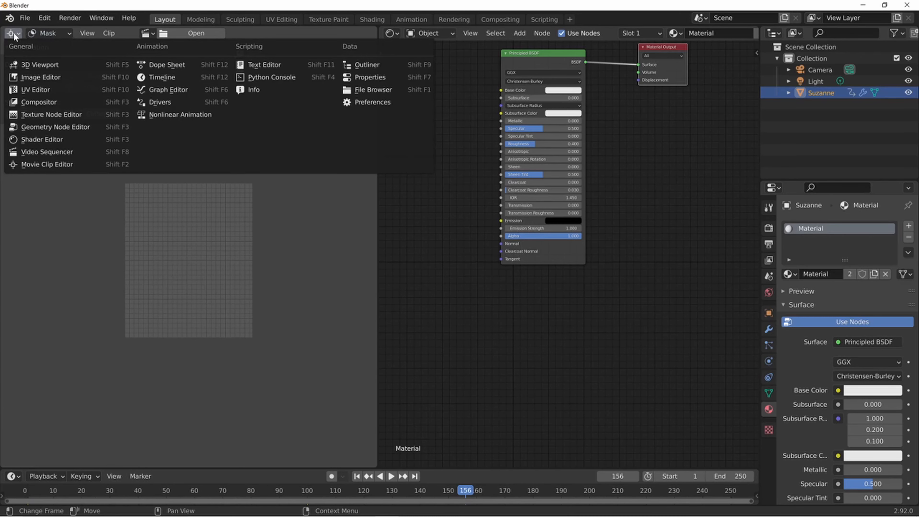
{"action": "left_click", "coordinate": [58, 34]}
{"action": "left_click", "coordinate": [13, 33]}
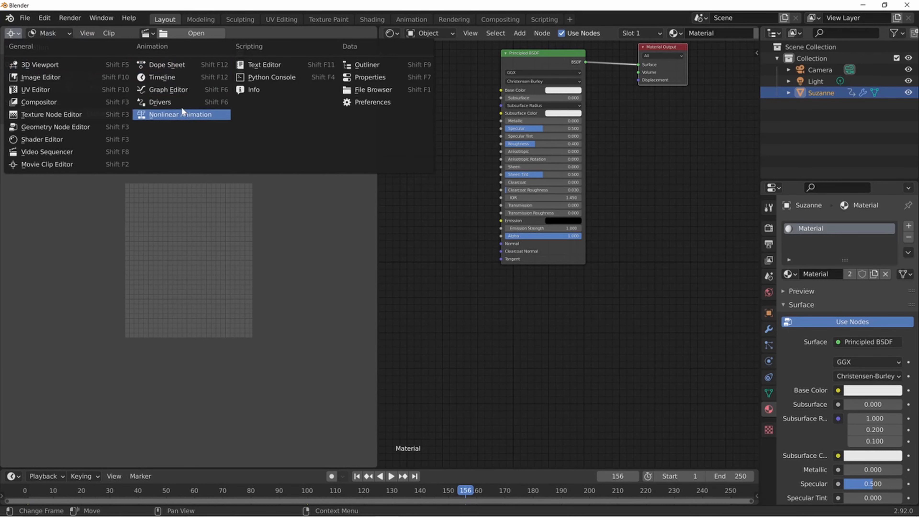
{"action": "left_click", "coordinate": [191, 69]}
{"action": "scroll", "coordinate": [194, 123], "scroll_direction": "up", "scroll_amount": 2}
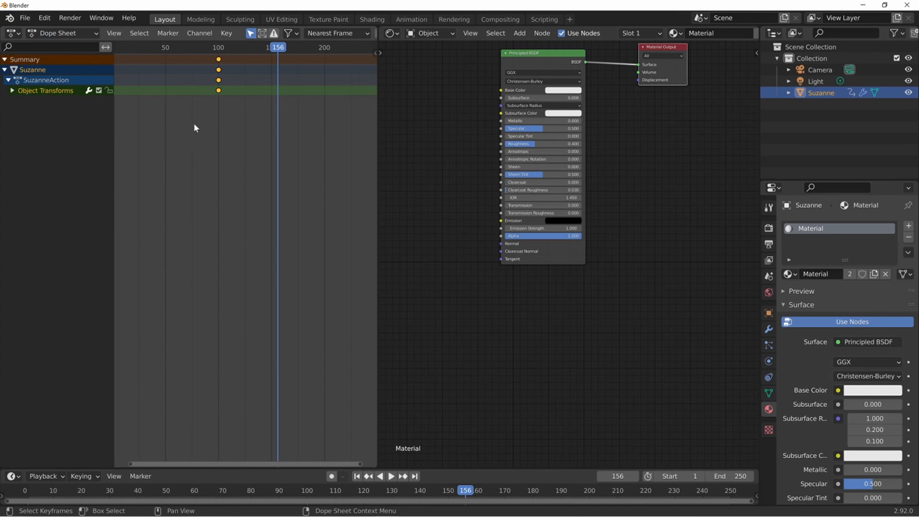
{"action": "scroll", "coordinate": [195, 124], "scroll_direction": "down", "scroll_amount": 4}
{"action": "left_click_drag", "start_coordinate": [267, 50], "coordinate": [152, 42]}
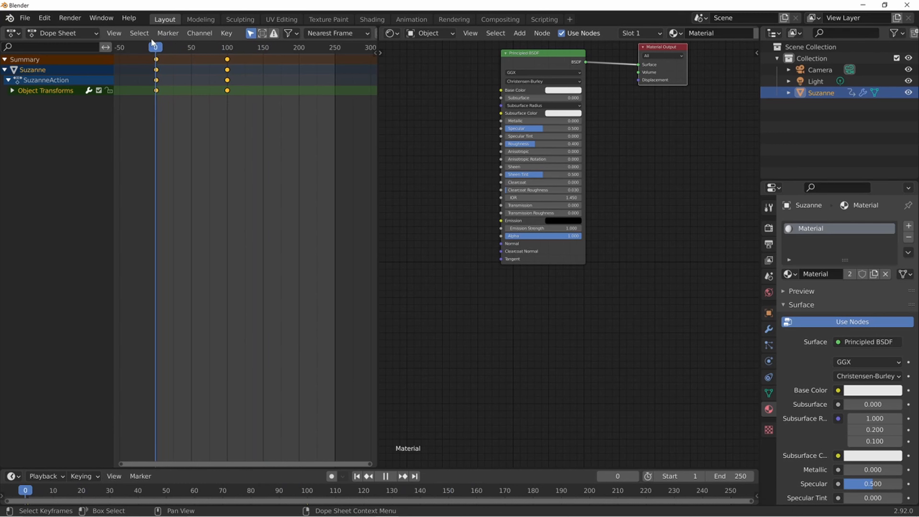
{"action": "left_click", "coordinate": [158, 48]}
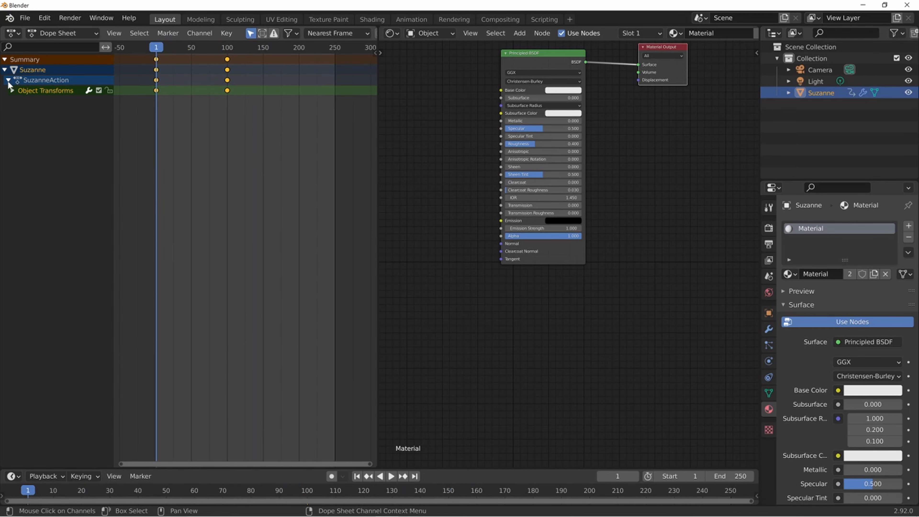
{"action": "left_click", "coordinate": [12, 91]}
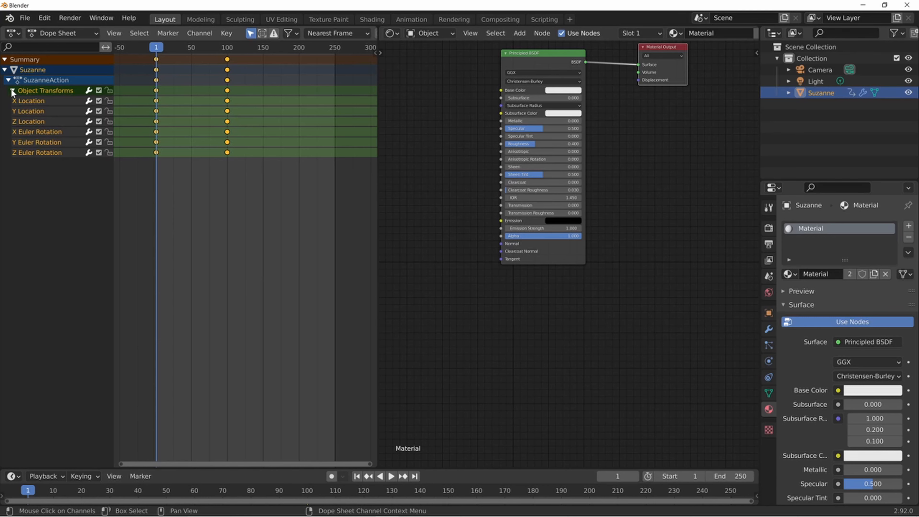
{"action": "left_click", "coordinate": [12, 91]}
{"action": "left_click", "coordinate": [12, 90]}
{"action": "left_click", "coordinate": [12, 90]}
{"action": "left_click", "coordinate": [8, 81]}
{"action": "left_click", "coordinate": [7, 81]}
{"action": "left_click", "coordinate": [5, 70]}
{"action": "left_click", "coordinate": [5, 70]}
{"action": "left_click", "coordinate": [7, 80]}
{"action": "left_click", "coordinate": [7, 81]}
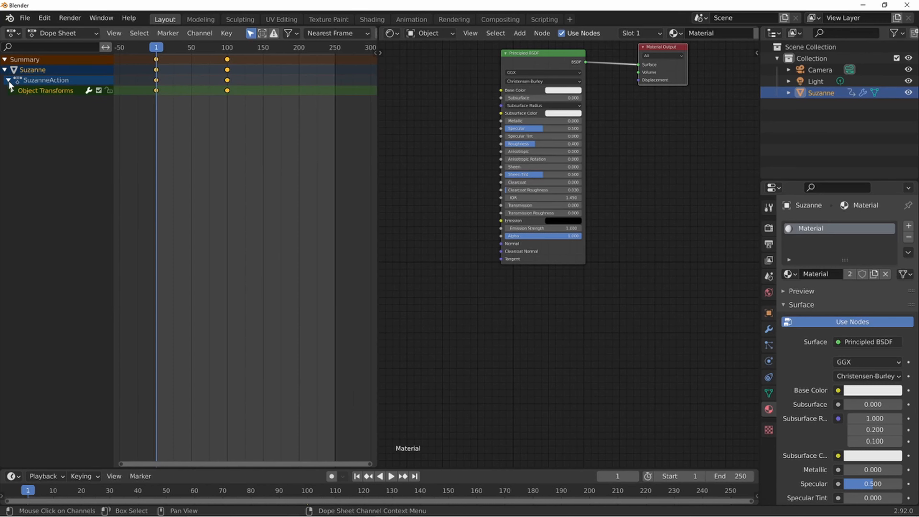
{"action": "left_click", "coordinate": [12, 91]}
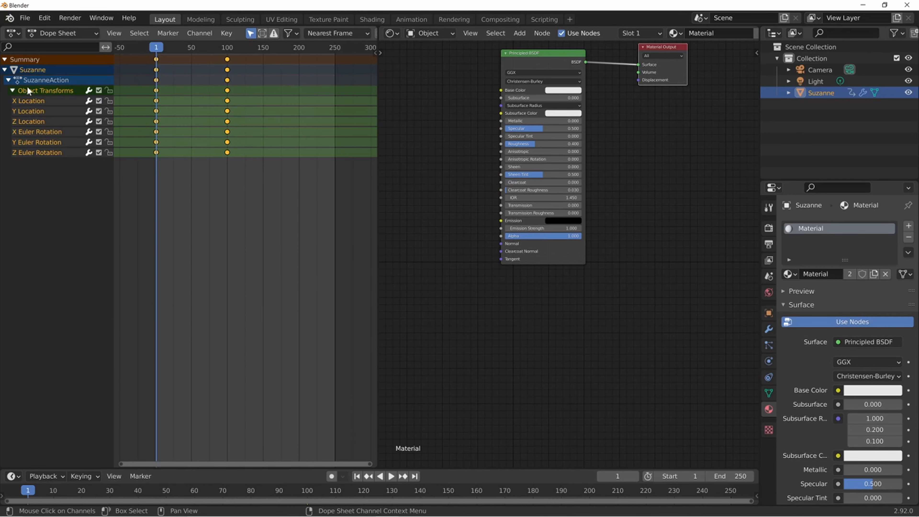
Change the Dope Sheet area to the Timeline, then collapse and re-expand the SuzanneAction and Object Transforms channels.
{"action": "left_click", "coordinate": [16, 37]}
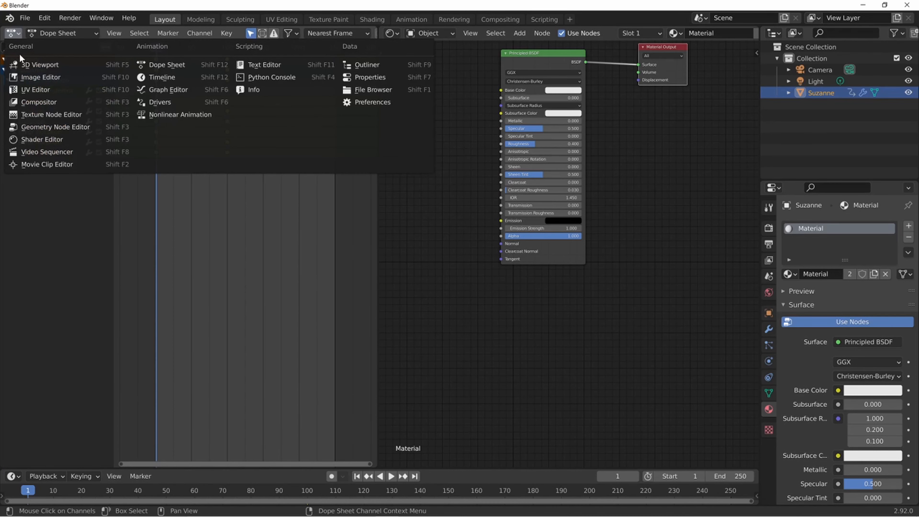
{"action": "left_click", "coordinate": [162, 78]}
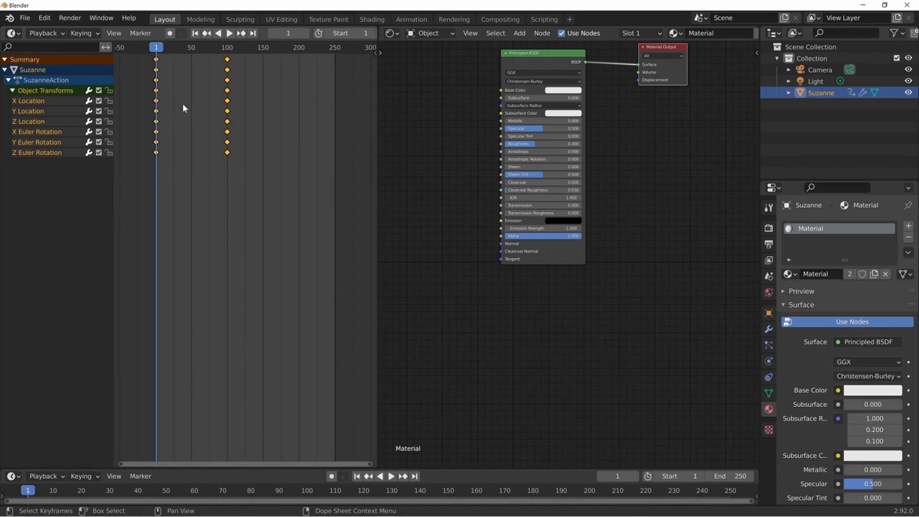
{"action": "left_click", "coordinate": [13, 91]}
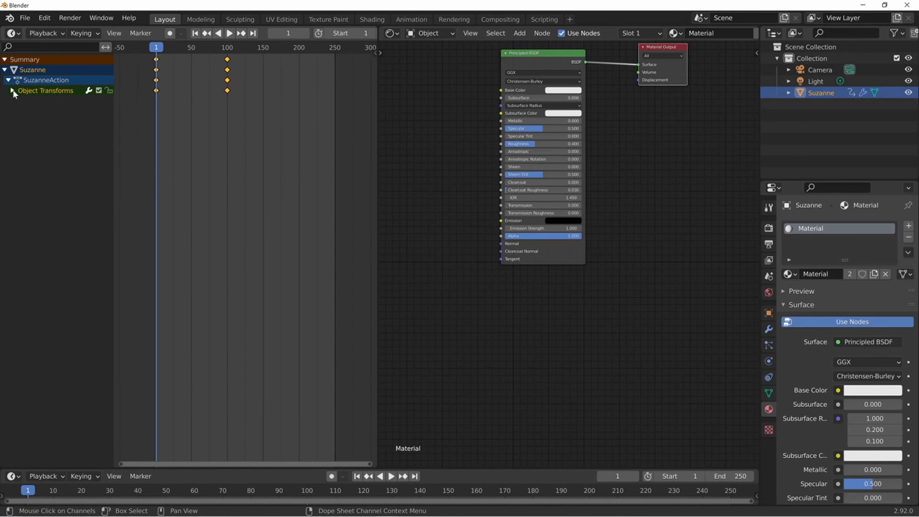
{"action": "left_click", "coordinate": [9, 81]}
{"action": "left_click", "coordinate": [9, 80]}
{"action": "left_click", "coordinate": [12, 90]}
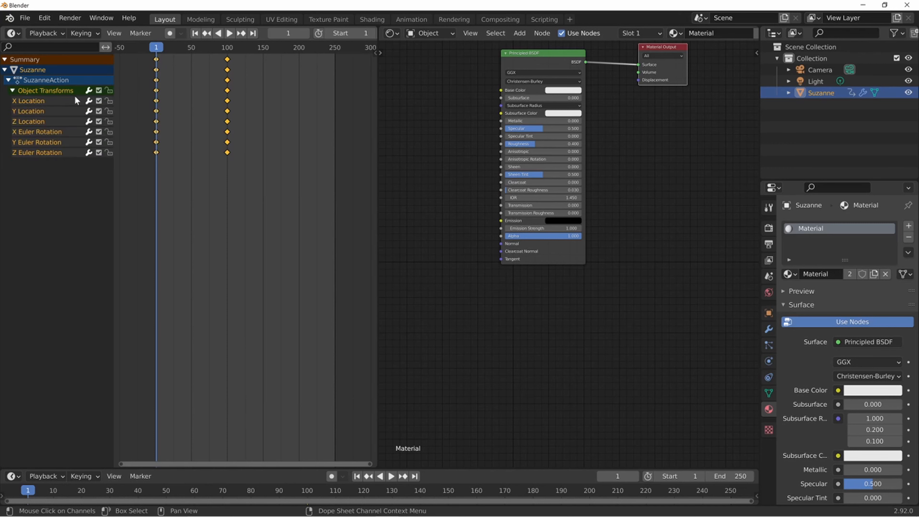
{"action": "scroll", "coordinate": [232, 125], "scroll_direction": "up", "scroll_amount": 1}
{"action": "scroll", "coordinate": [233, 120], "scroll_direction": "up", "scroll_amount": 1}
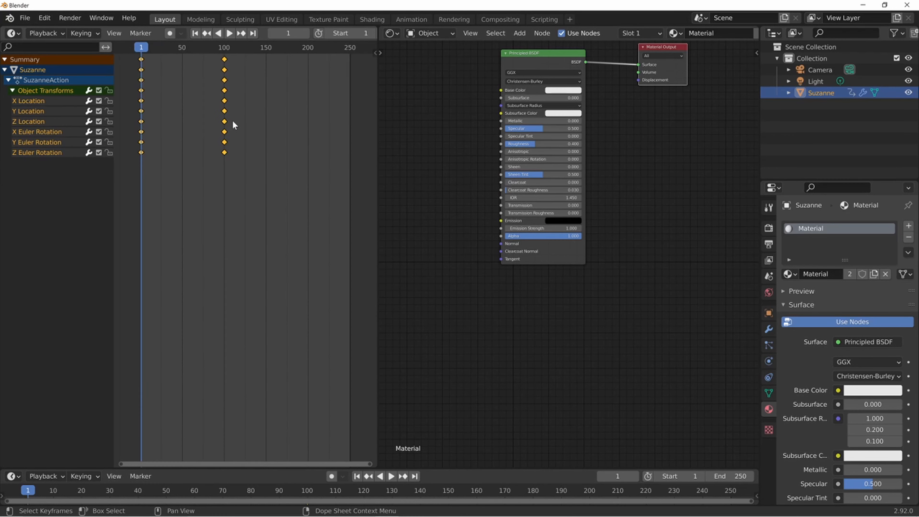
Change the Timeline area to the Graph Editor and frame Suzanne's animation curves more closely.
{"action": "middle_click_drag", "start_coordinate": [257, 135], "coordinate": [271, 149], "text": "ctrl"}
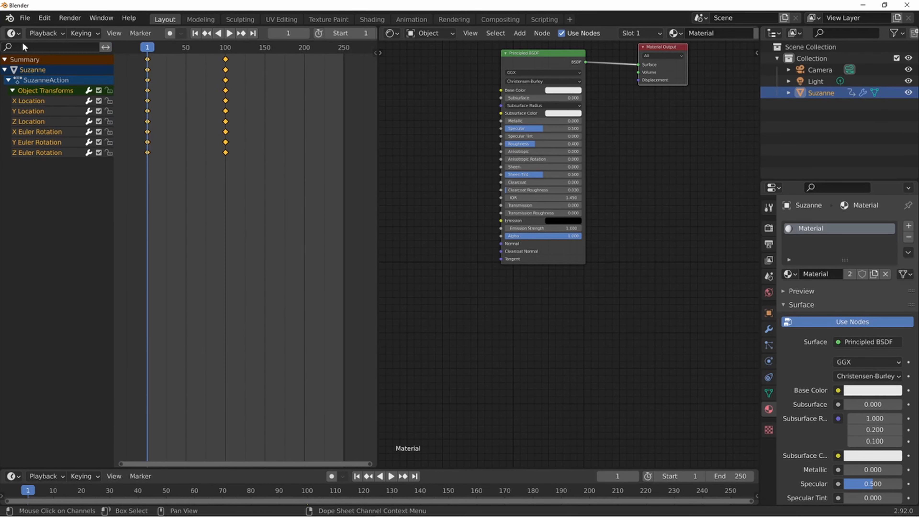
{"action": "left_click", "coordinate": [17, 34]}
{"action": "left_click", "coordinate": [169, 89]}
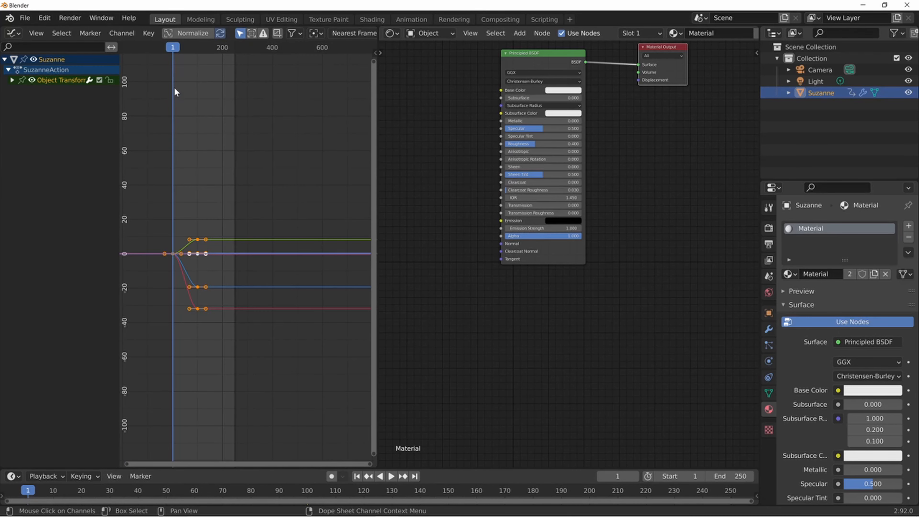
{"action": "middle_click_drag", "start_coordinate": [245, 188], "coordinate": [262, 242], "text": "ctrl"}
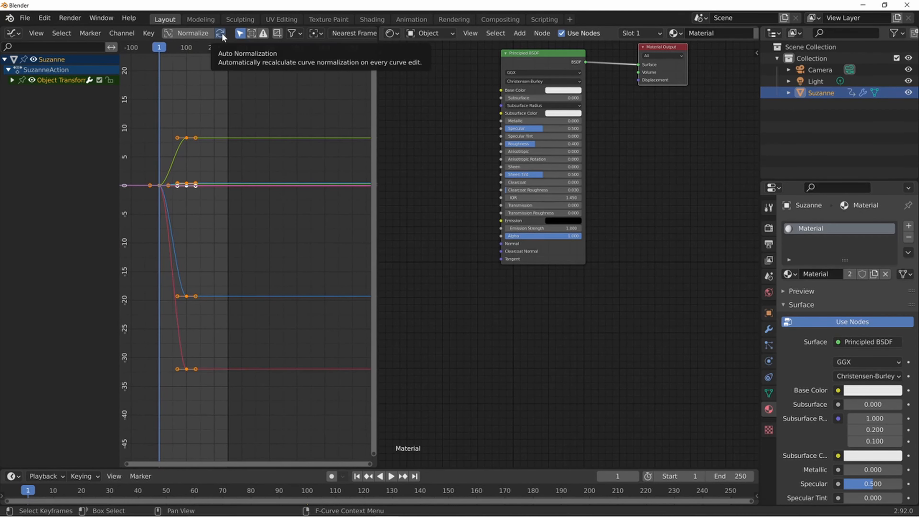
{"action": "left_click", "coordinate": [18, 33]}
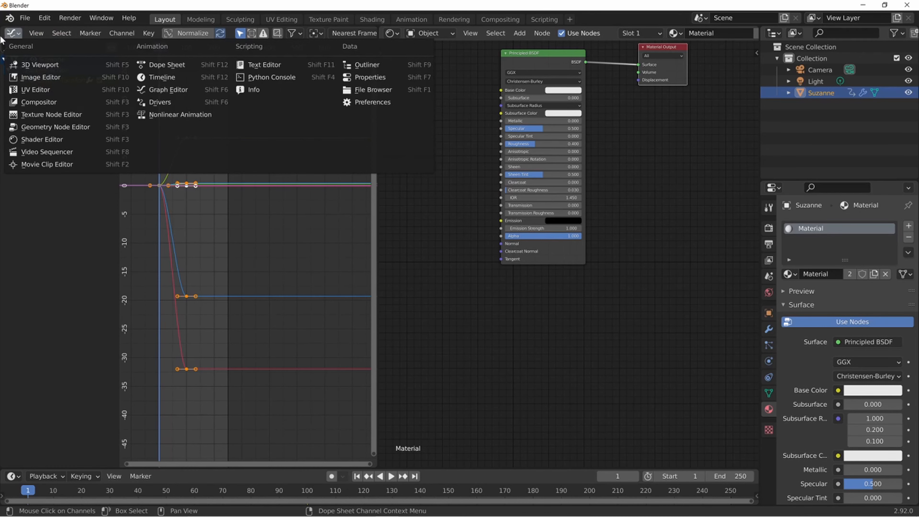
{"action": "left_click", "coordinate": [18, 33]}
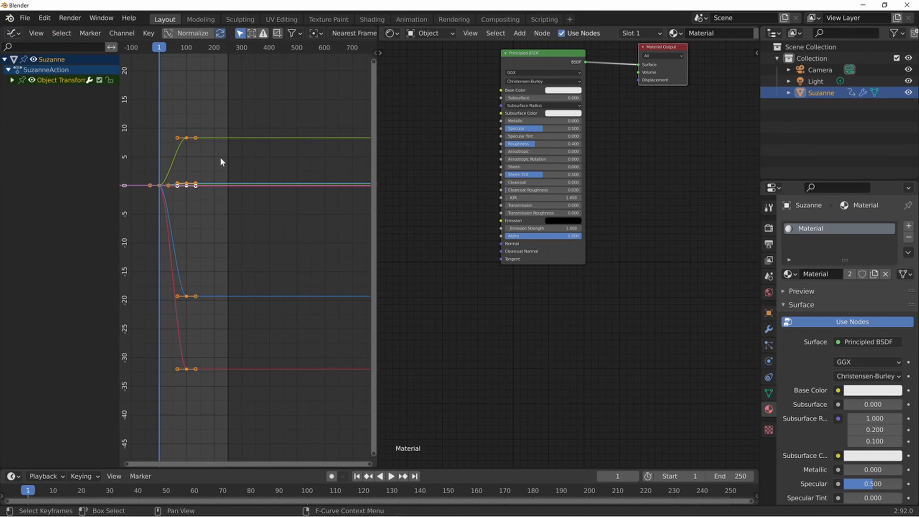
Try moving the selected keyframe handles of Suzanne's animation curves in the Graph Editor and cancel the move.
{"action": "scroll", "coordinate": [222, 162], "scroll_direction": "up", "scroll_amount": 1}
{"action": "key", "text": "g"}
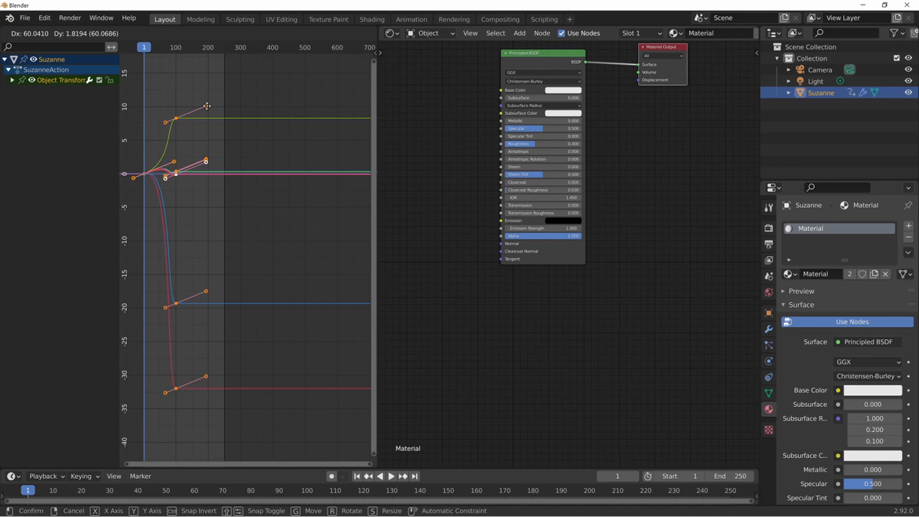
{"action": "key", "text": "Escape"}
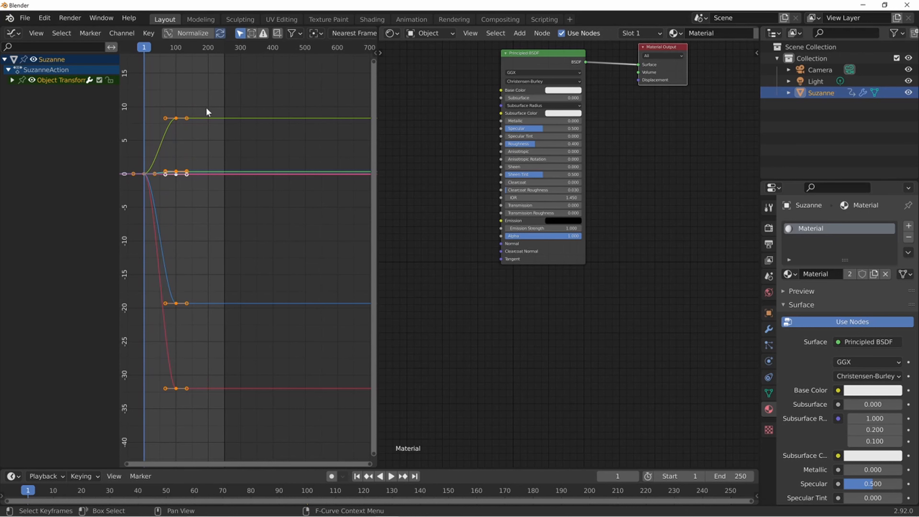
Change the Graph Editor area to the Drivers editor and look over its graph.
{"action": "left_click", "coordinate": [13, 33]}
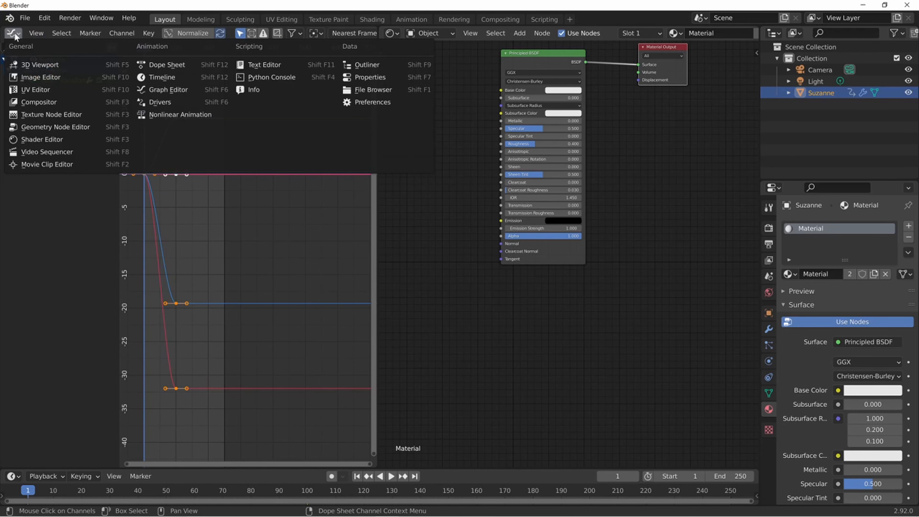
{"action": "left_click", "coordinate": [169, 103]}
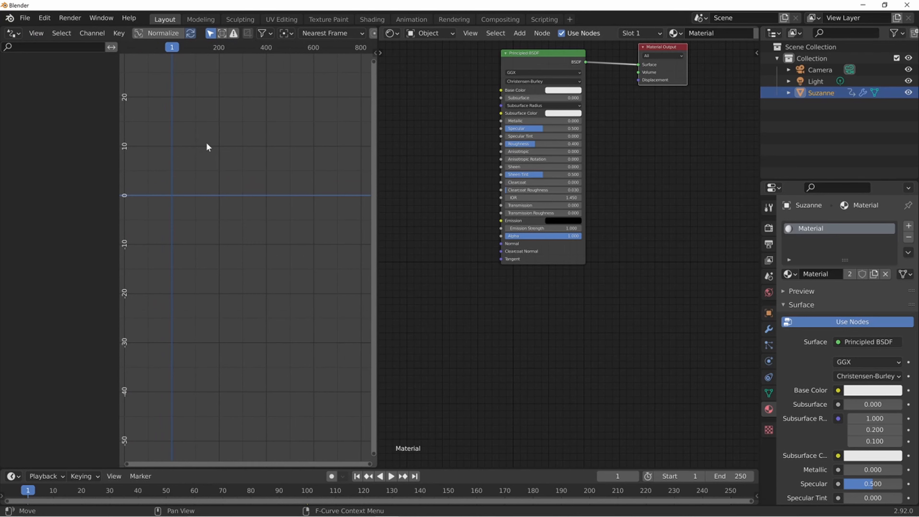
{"action": "mouse_move", "coordinate": [207, 147]}
{"action": "middle_mouse_down"}
{"action": "mouse_move", "coordinate": [195, 220]}
{"action": "mouse_move", "coordinate": [194, 170]}
{"action": "middle_mouse_up"}
{"action": "scroll", "coordinate": [195, 217], "scroll_direction": "down", "scroll_amount": 2}
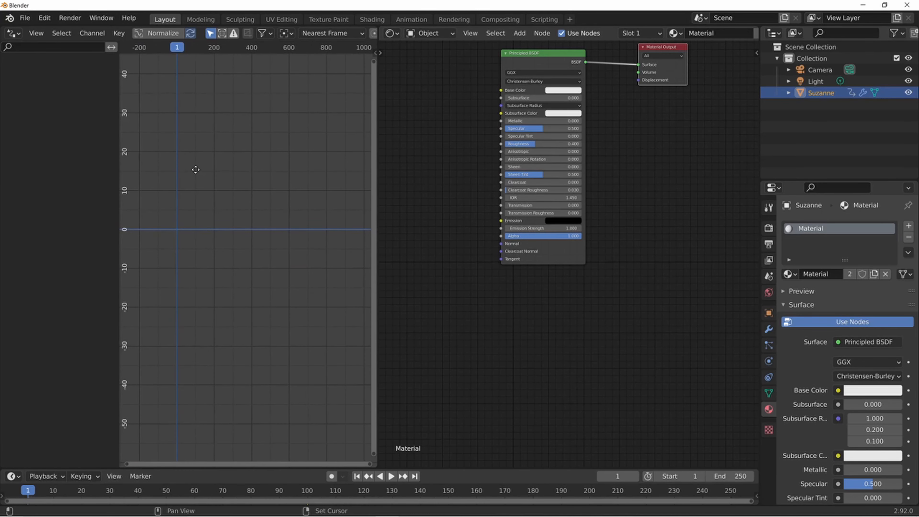
Change the Drivers area to the Nonlinear Animation editor and look over the SuzanneAction track.
{"action": "left_click", "coordinate": [13, 34]}
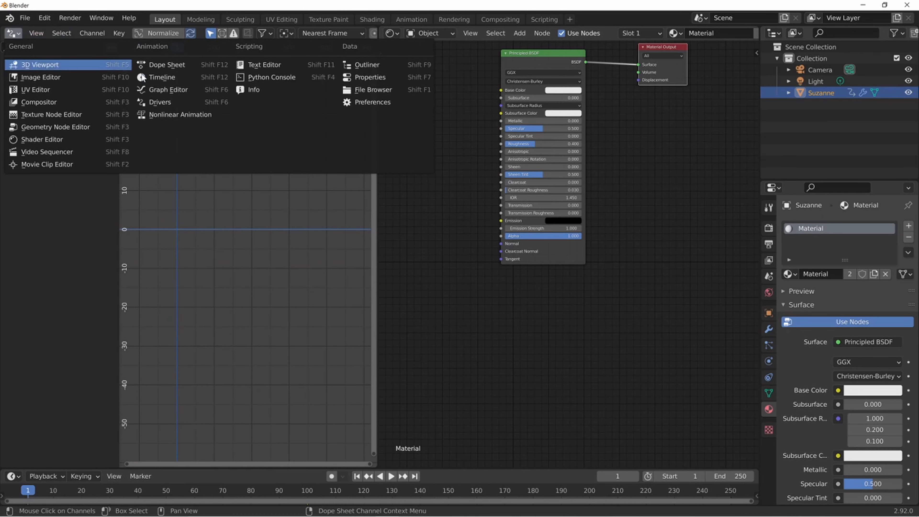
{"action": "left_click", "coordinate": [183, 116]}
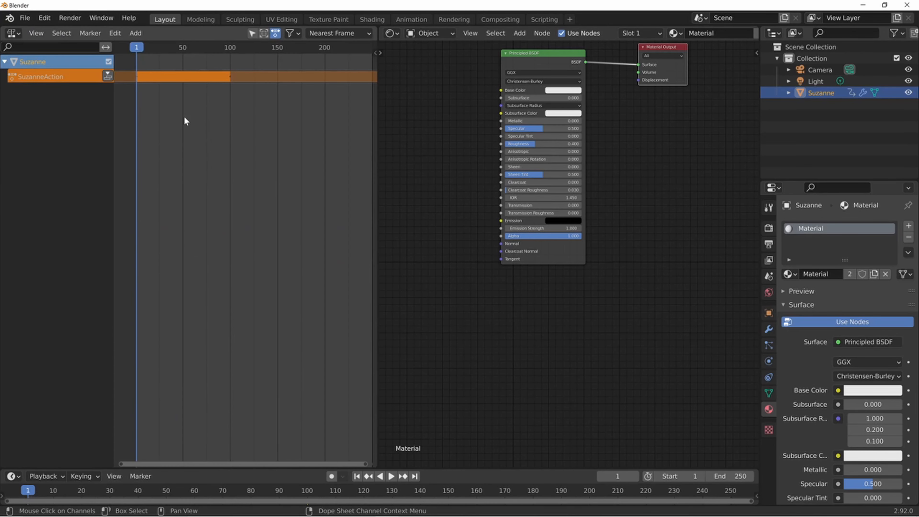
{"action": "middle_click_drag", "start_coordinate": [202, 118], "coordinate": [248, 220], "text": "ctrl"}
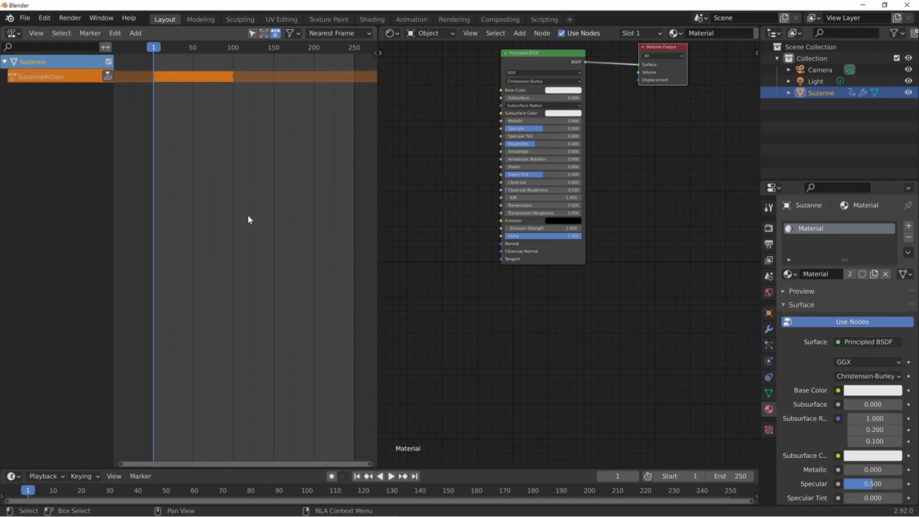
{"action": "scroll", "coordinate": [246, 213], "scroll_direction": "up", "scroll_amount": 1}
{"action": "scroll", "coordinate": [239, 220], "scroll_direction": "up", "scroll_amount": 1}
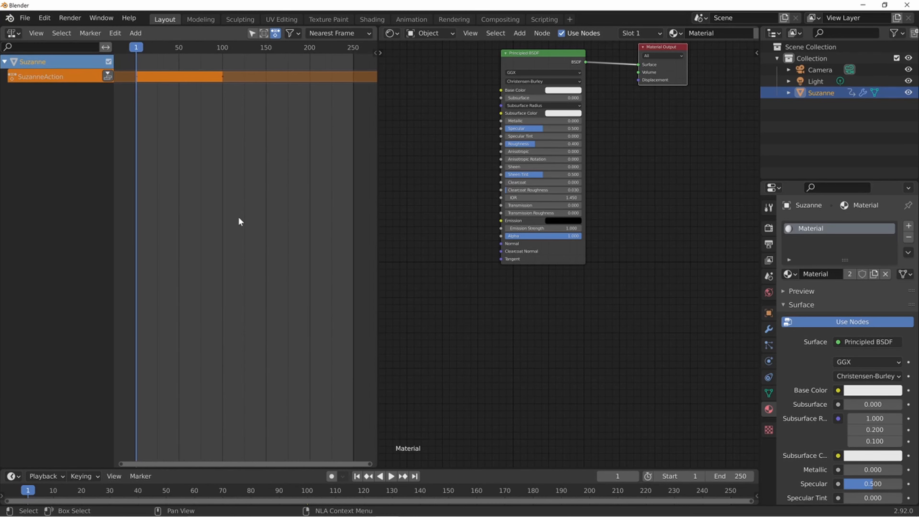
{"action": "left_click", "coordinate": [20, 34]}
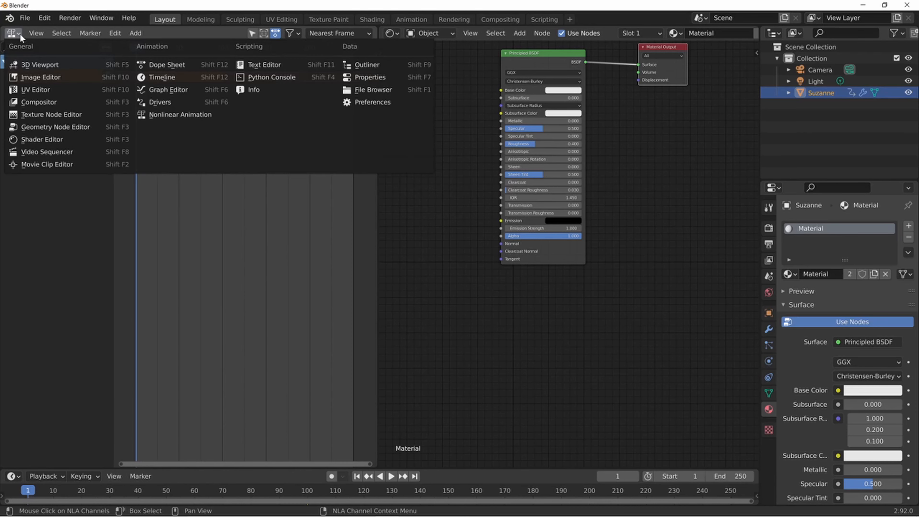
{"action": "left_click", "coordinate": [41, 38]}
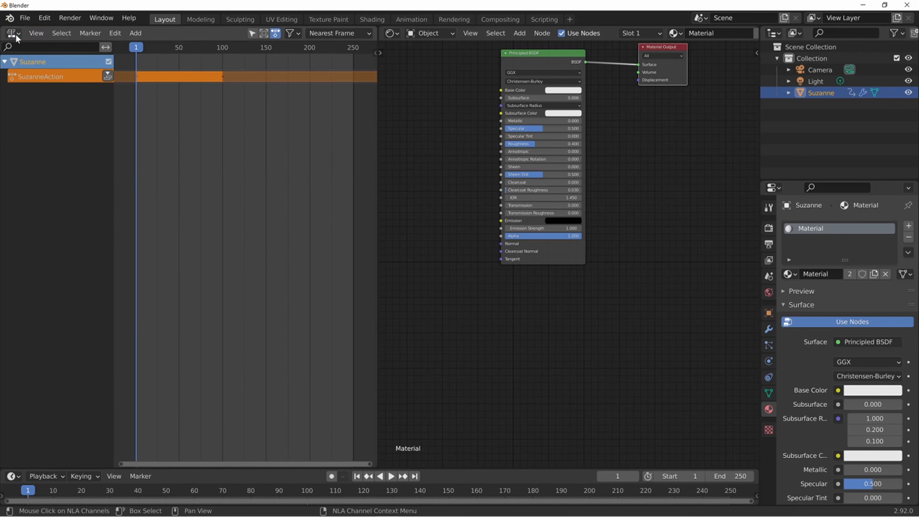
{"action": "left_click", "coordinate": [14, 34]}
{"action": "left_click", "coordinate": [36, 33]}
{"action": "left_click", "coordinate": [36, 33]}
{"action": "left_click", "coordinate": [14, 33]}
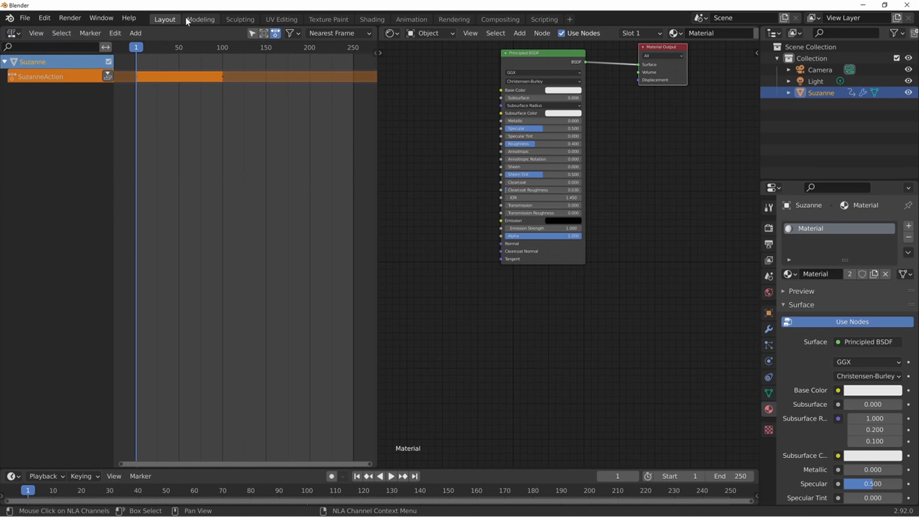
{"action": "left_click", "coordinate": [14, 33]}
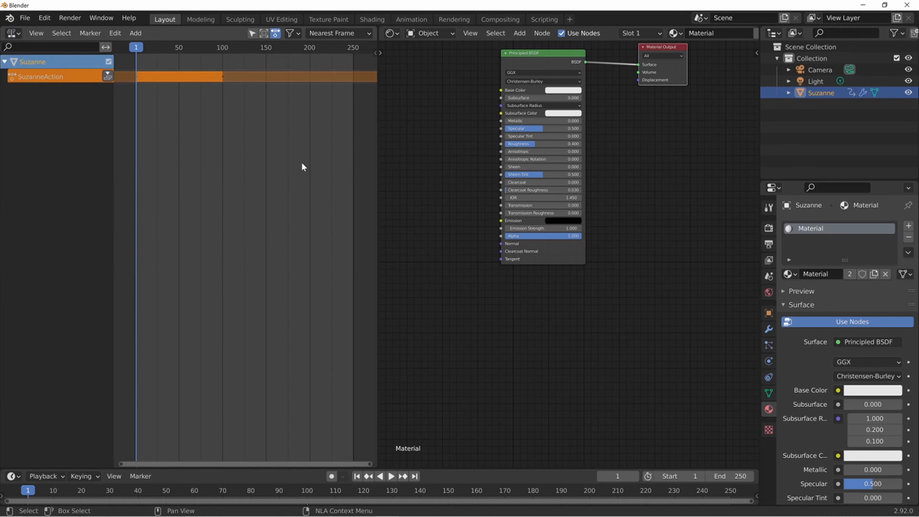
Change the Nonlinear Animation area to the Text Editor and look through the loaded ray-cast operator script.
{"action": "left_click", "coordinate": [18, 36]}
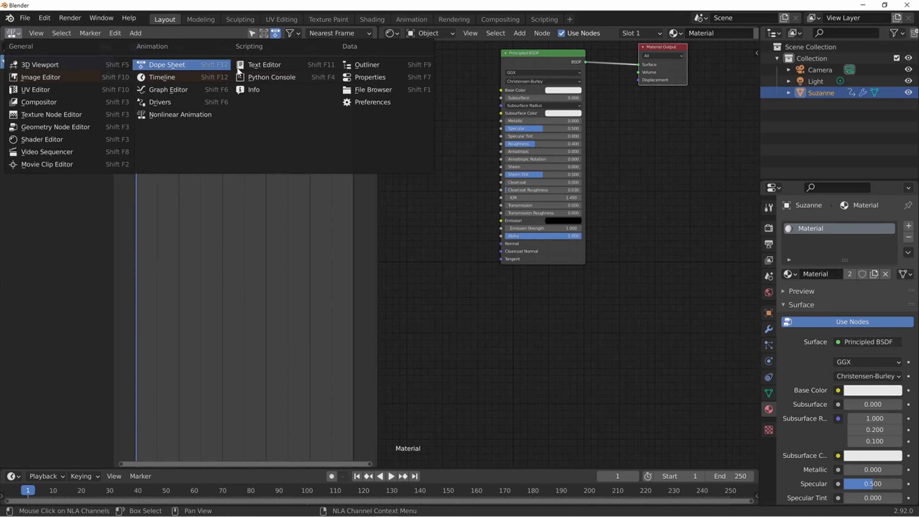
{"action": "left_click", "coordinate": [268, 65]}
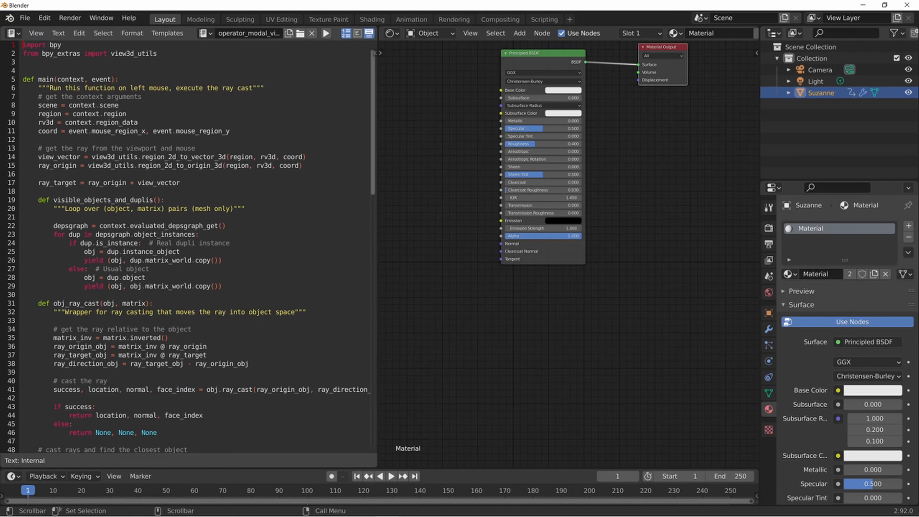
{"action": "scroll", "coordinate": [191, 248], "scroll_direction": "down", "scroll_amount": 12}
{"action": "scroll", "coordinate": [191, 248], "scroll_direction": "down", "scroll_amount": 6}
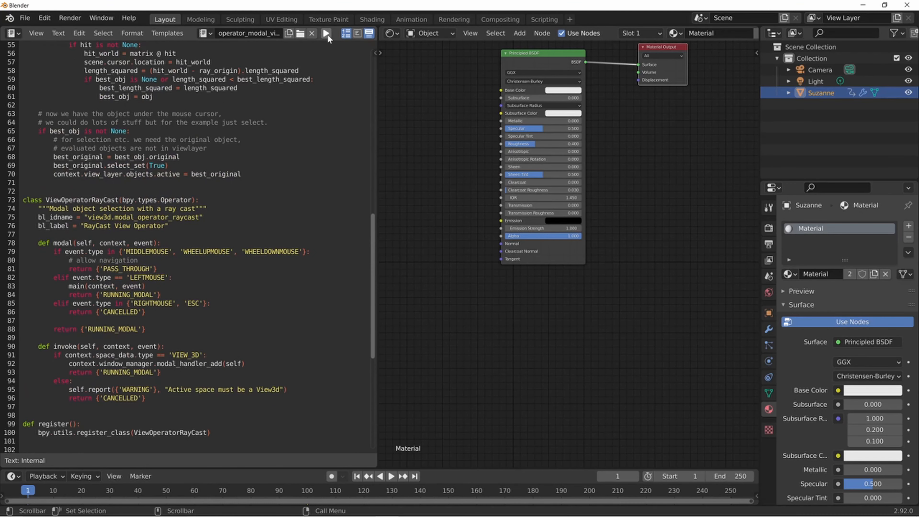
{"action": "scroll", "coordinate": [191, 248], "scroll_direction": "up", "scroll_amount": 4}
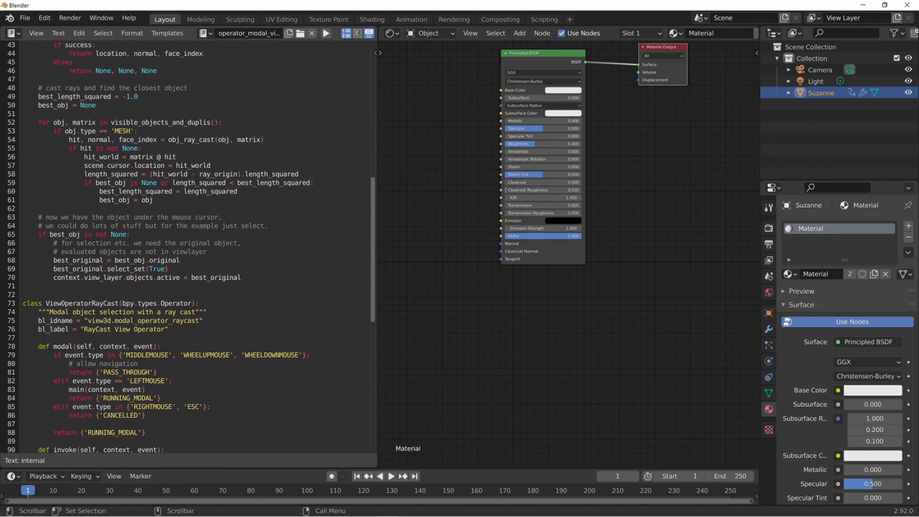
Change the Text Editor area to the Python Console and run print('hello').
{"action": "left_click", "coordinate": [13, 34]}
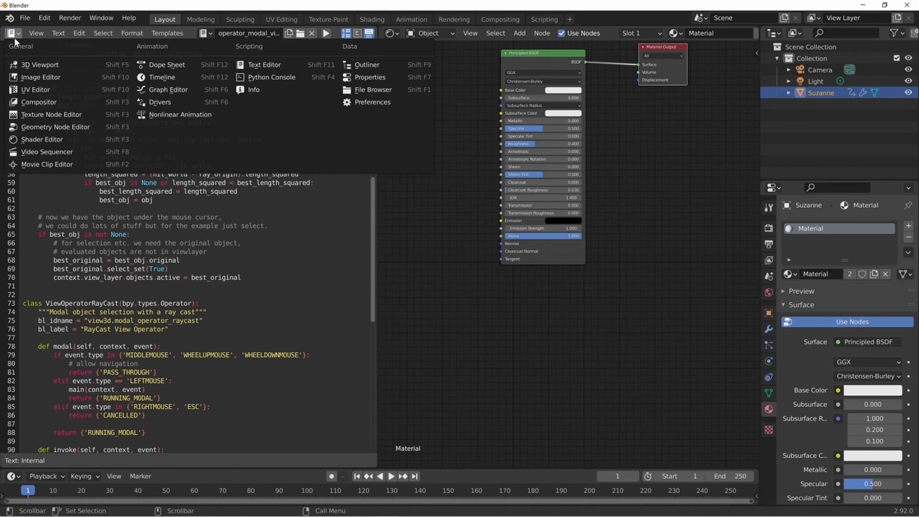
{"action": "left_click", "coordinate": [256, 78]}
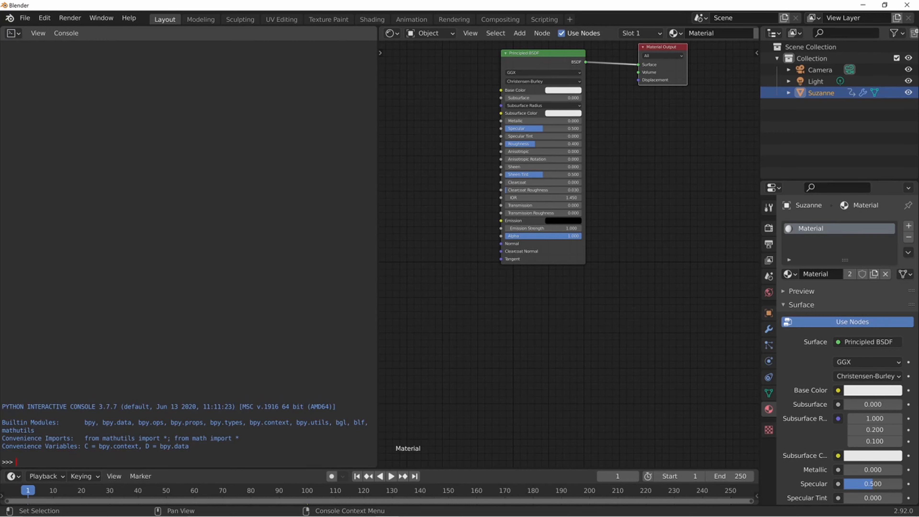
{"action": "type", "text": "print('hello')"}
{"action": "key", "text": "Return"}
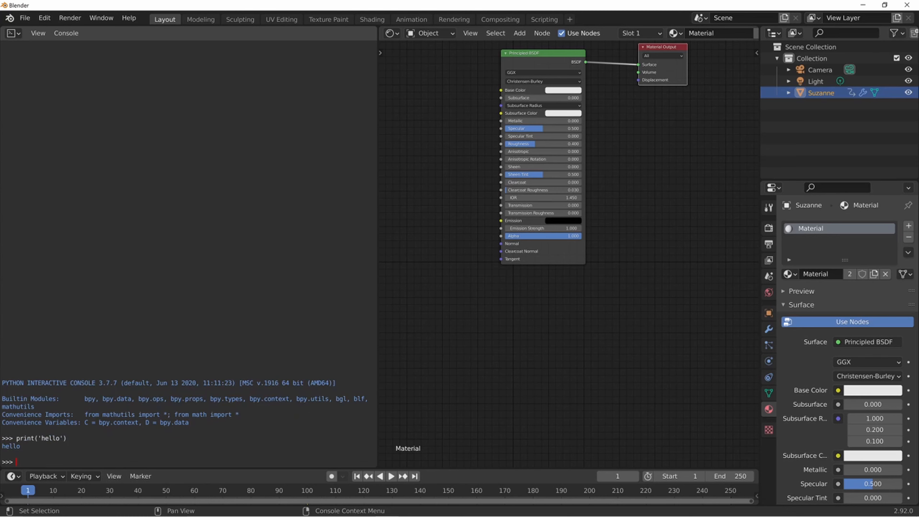
{"action": "left_click", "coordinate": [13, 34]}
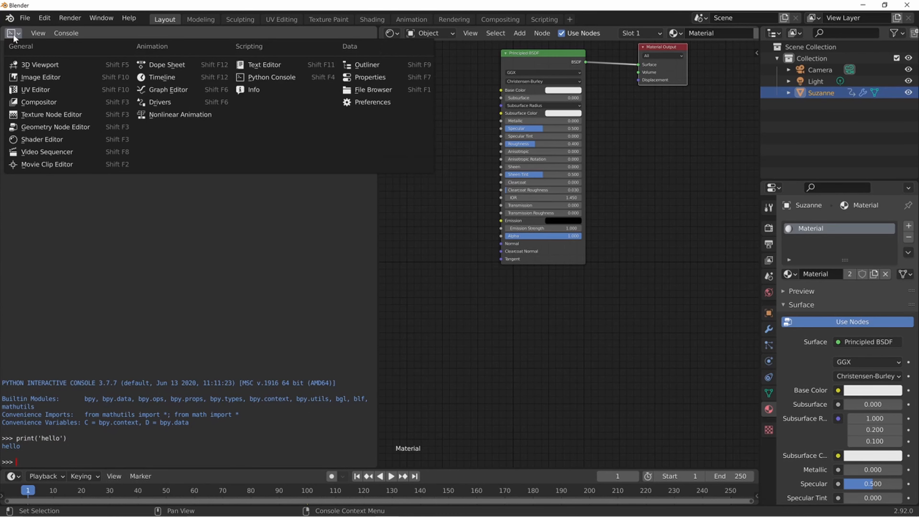
{"action": "left_click", "coordinate": [102, 18]}
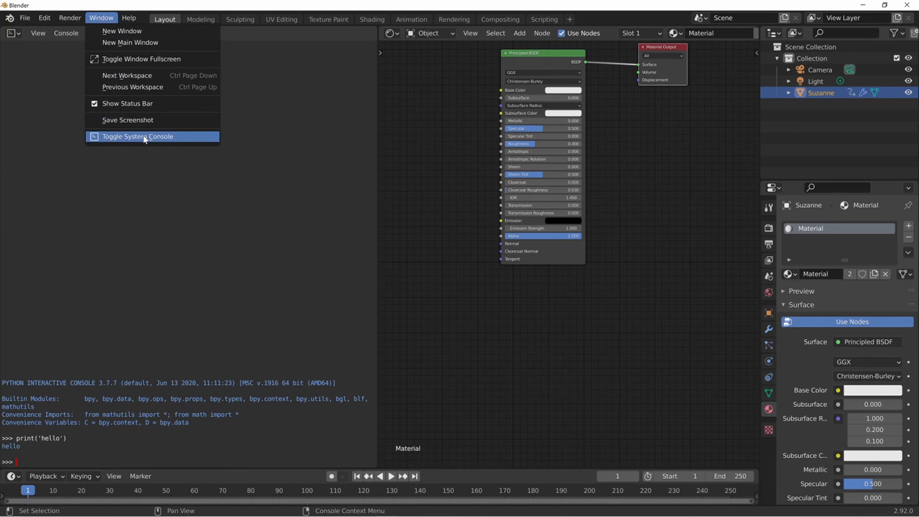
{"action": "left_click", "coordinate": [113, 20]}
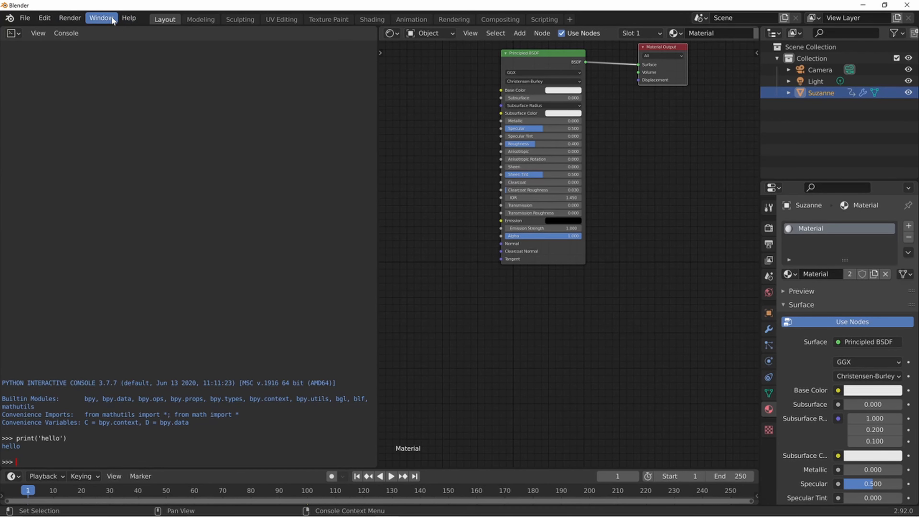
{"action": "left_click", "coordinate": [113, 20]}
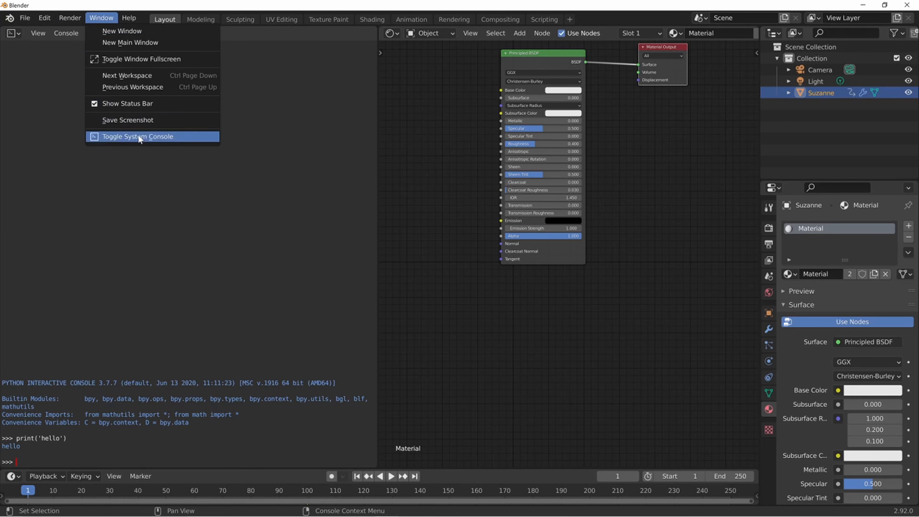
{"action": "left_click", "coordinate": [106, 18]}
{"action": "left_click", "coordinate": [106, 20]}
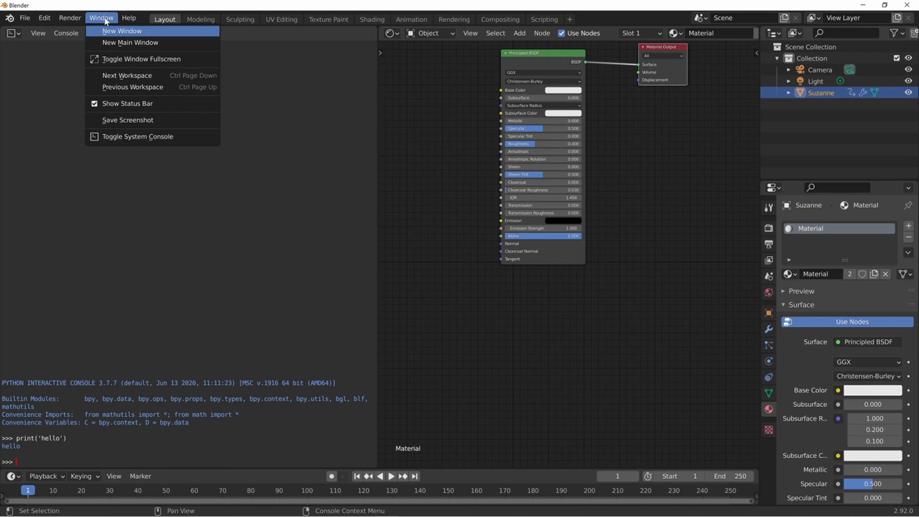
{"action": "left_click", "coordinate": [106, 20]}
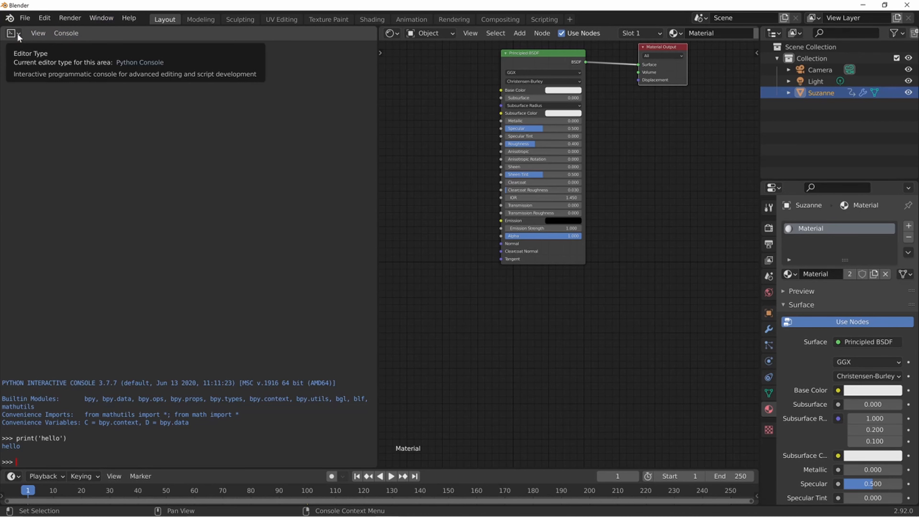
{"action": "left_click", "coordinate": [18, 38]}
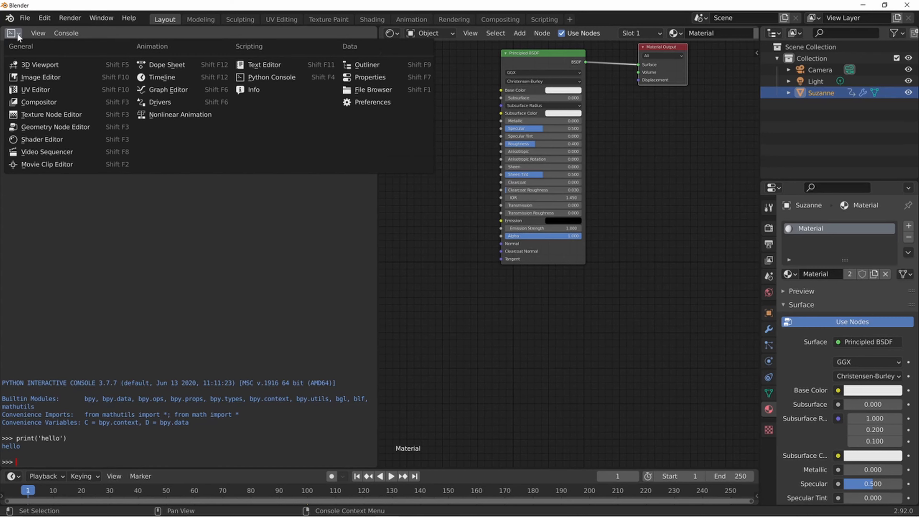
{"action": "left_click", "coordinate": [18, 37]}
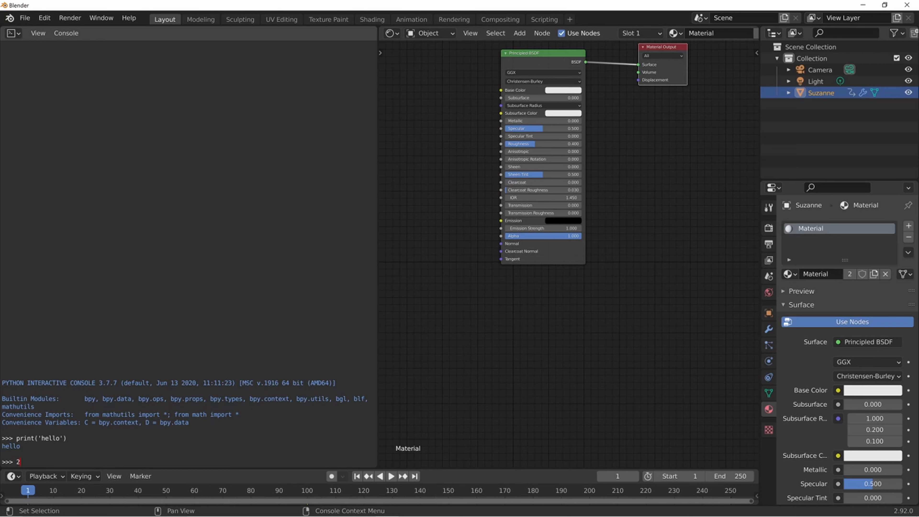
Evaluate the expression 2+4 in the Python Console.
{"action": "type", "text": "+4"}
{"action": "key", "text": "Return"}
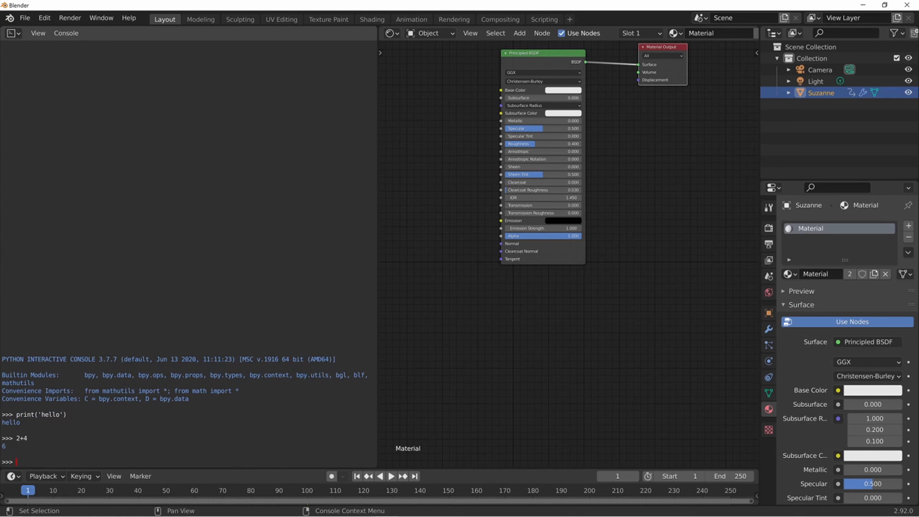
Change the Python Console area to the Info editor and look through the log of executed operations.
{"action": "left_click", "coordinate": [19, 36]}
{"action": "left_click", "coordinate": [13, 35]}
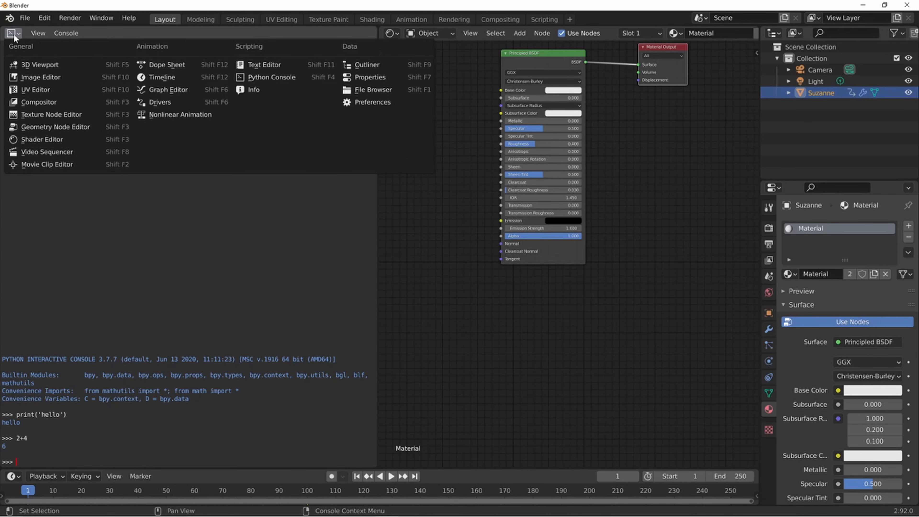
{"action": "left_click", "coordinate": [242, 89]}
{"action": "scroll", "coordinate": [218, 340], "scroll_direction": "down", "scroll_amount": 3}
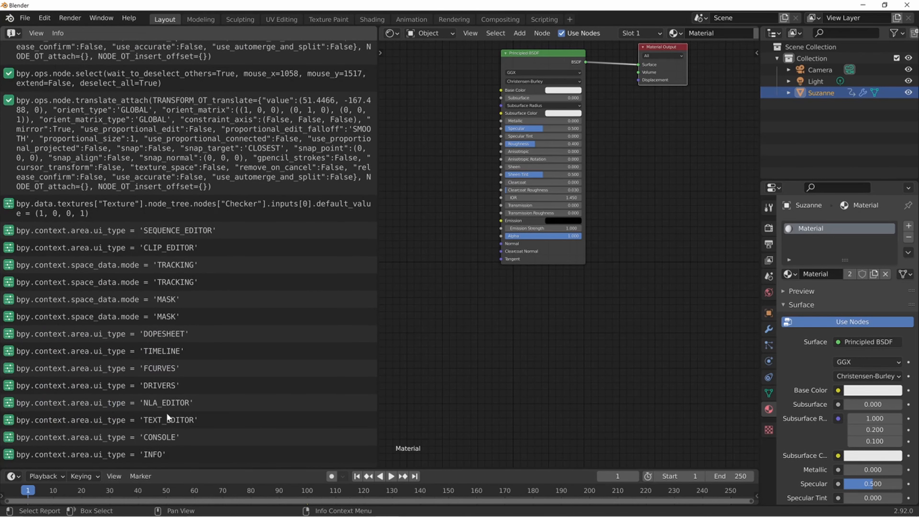
{"action": "scroll", "coordinate": [167, 409], "scroll_direction": "up", "scroll_amount": 4}
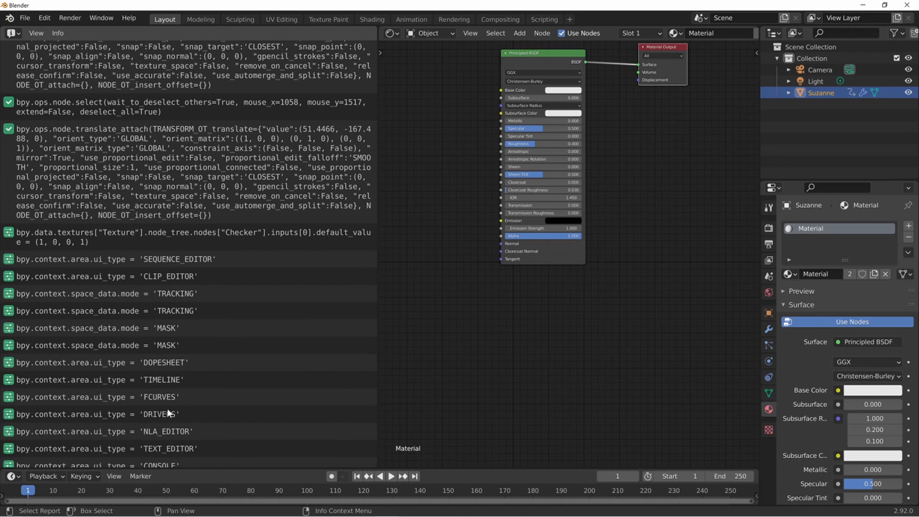
{"action": "scroll", "coordinate": [166, 406], "scroll_direction": "down", "scroll_amount": 1}
{"action": "scroll", "coordinate": [166, 405], "scroll_direction": "up", "scroll_amount": 10}
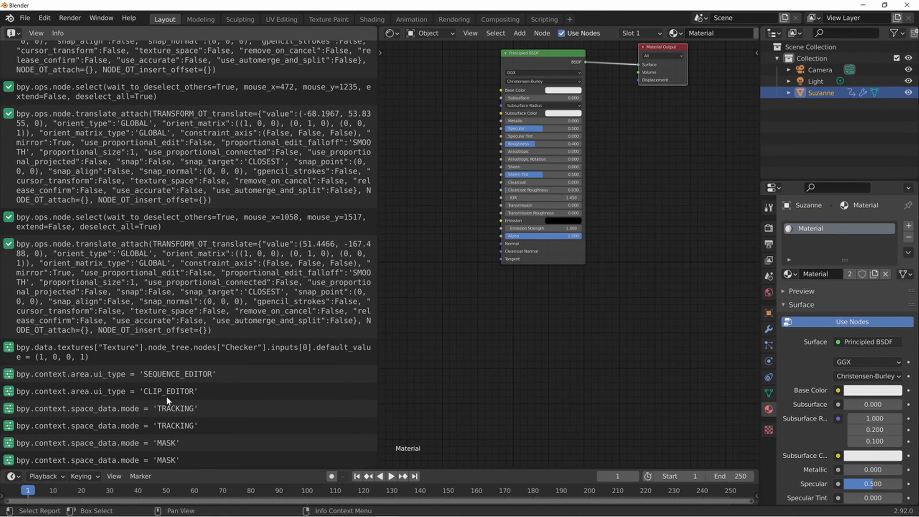
{"action": "scroll", "coordinate": [166, 394], "scroll_direction": "up", "scroll_amount": 8}
{"action": "scroll", "coordinate": [165, 390], "scroll_direction": "down", "scroll_amount": 9}
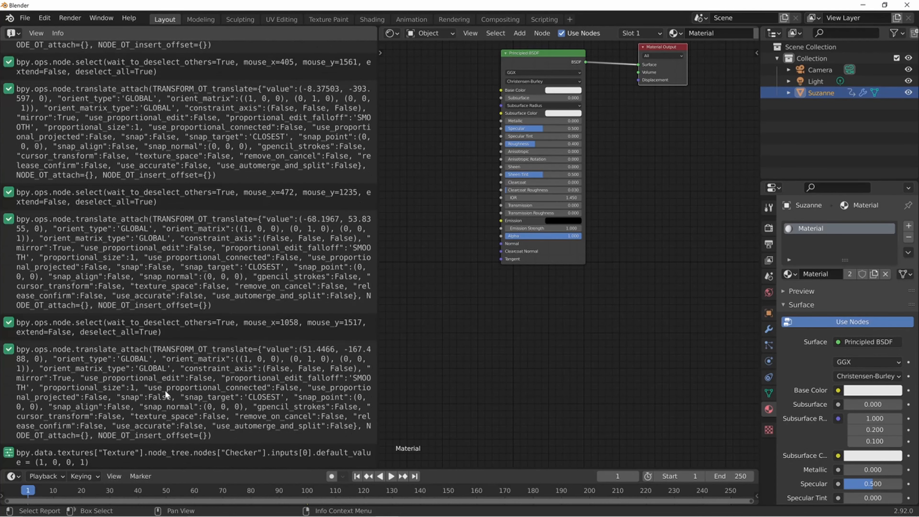
{"action": "scroll", "coordinate": [164, 391], "scroll_direction": "down", "scroll_amount": 10}
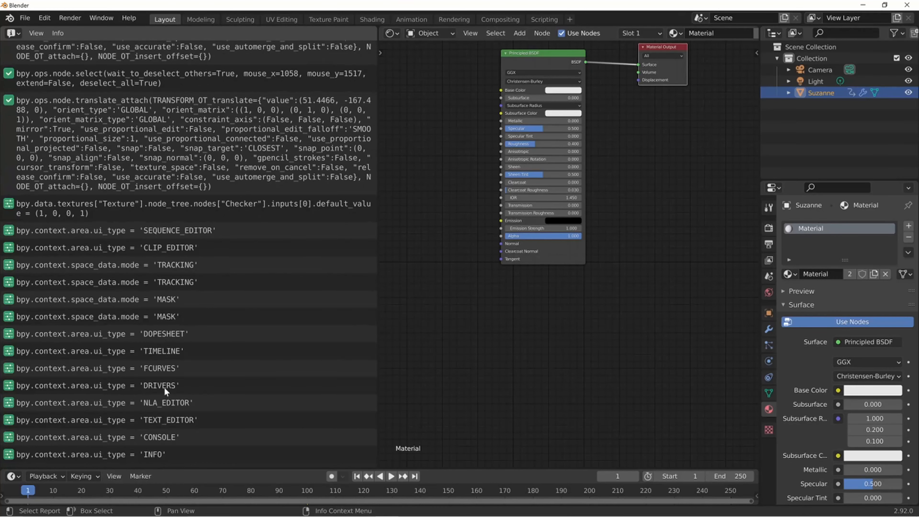
Change the Info area to the Outliner and select the Camera, followed by Suzanne.
{"action": "left_click", "coordinate": [21, 34]}
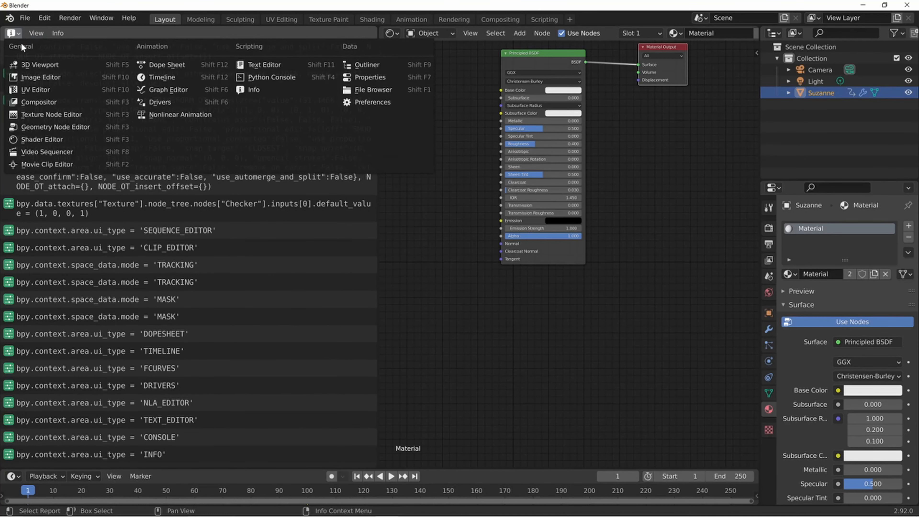
{"action": "left_click", "coordinate": [363, 64]}
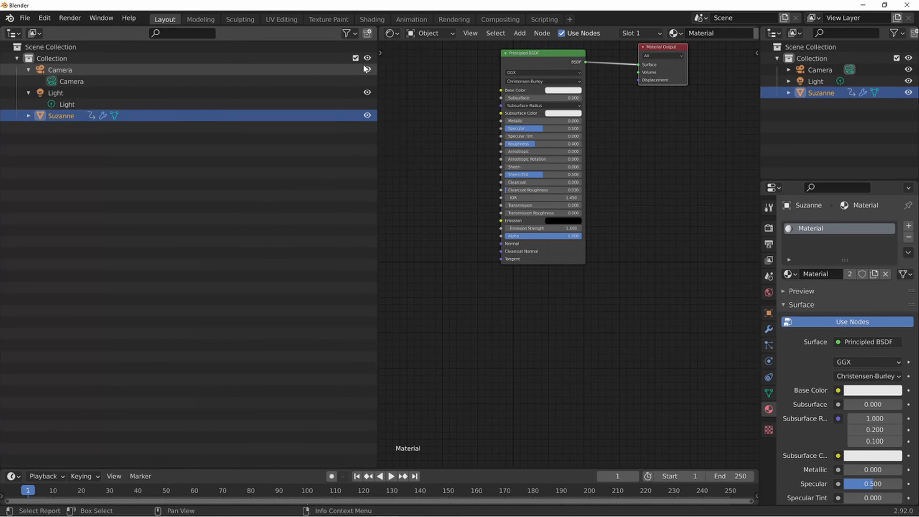
{"action": "left_click", "coordinate": [80, 70]}
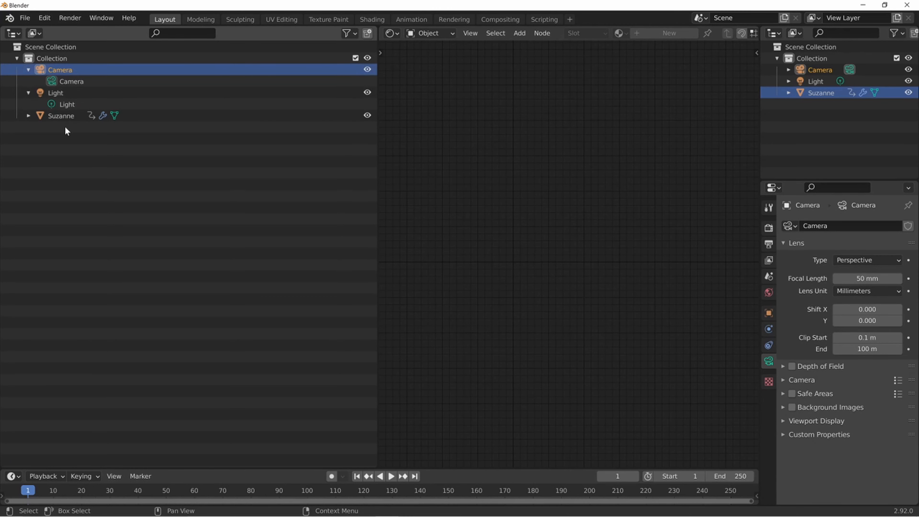
{"action": "left_click", "coordinate": [64, 115]}
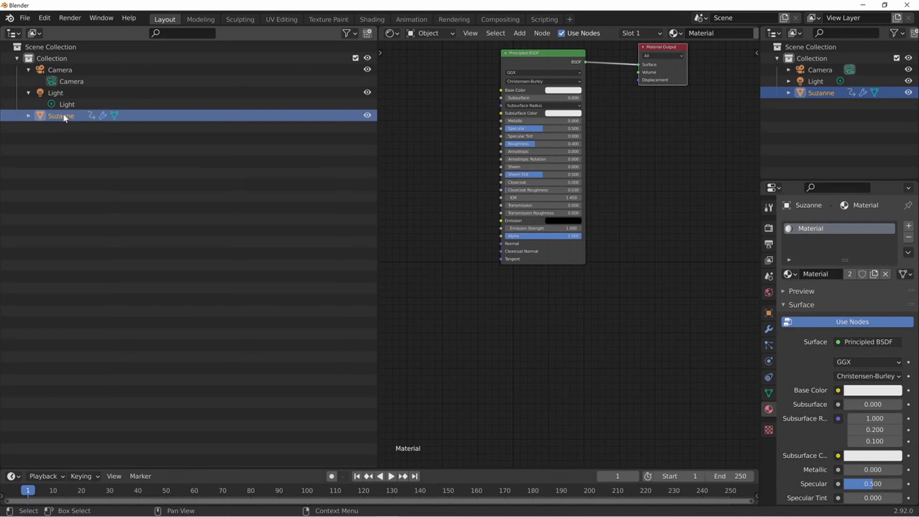
Expand Suzanne in the large Outliner together with its Animation, mesh data and Modifiers entries.
{"action": "left_click", "coordinate": [29, 116]}
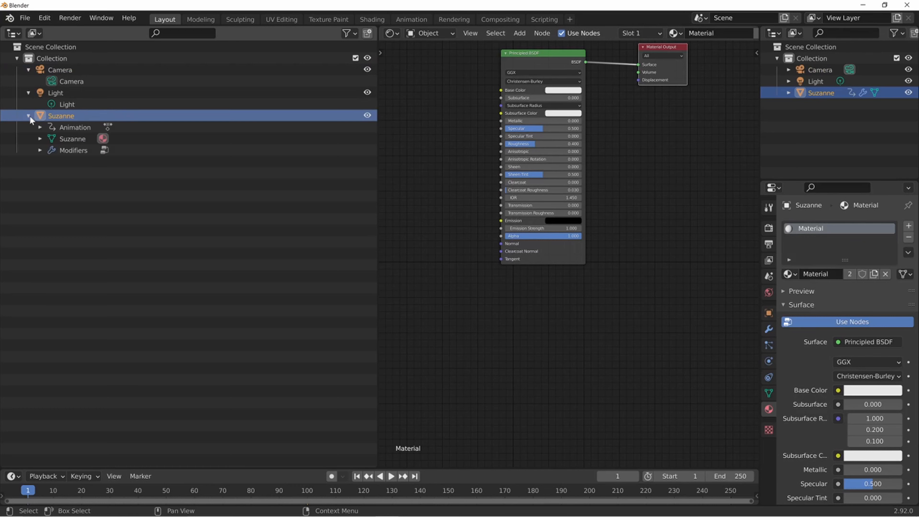
{"action": "left_click", "coordinate": [39, 127]}
{"action": "left_click", "coordinate": [40, 150]}
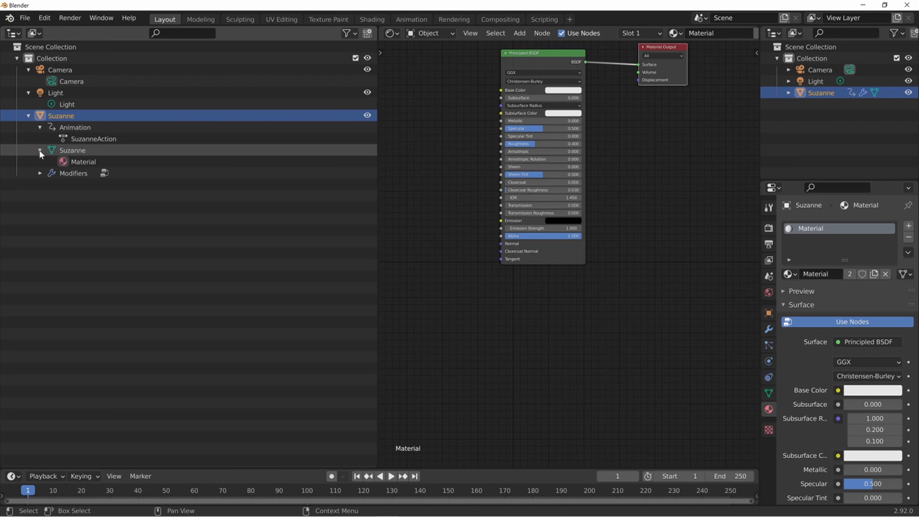
{"action": "left_click", "coordinate": [39, 172]}
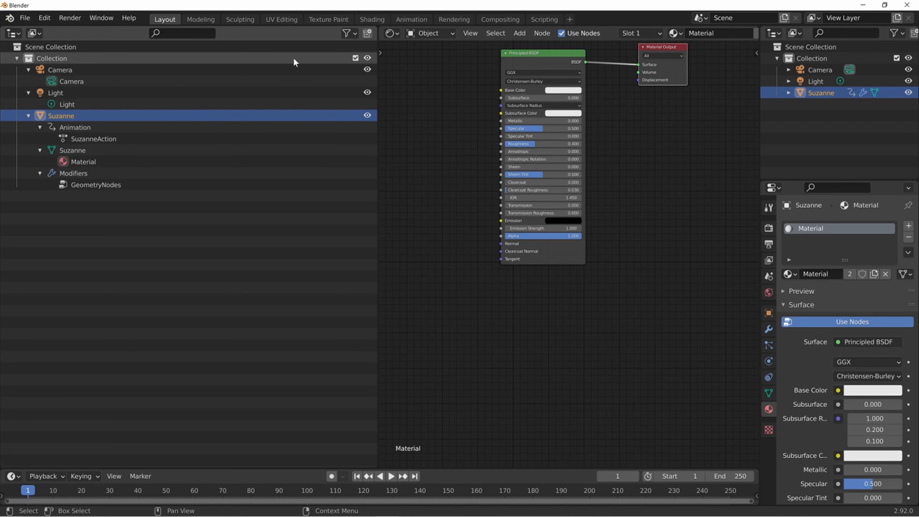
Toggle the viewport visibility of the Camera and Light off and on, and collapse the Suzanne and Light entries.
{"action": "left_click", "coordinate": [367, 70]}
{"action": "left_click", "coordinate": [366, 69]}
{"action": "left_click", "coordinate": [367, 92]}
{"action": "left_click", "coordinate": [367, 92]}
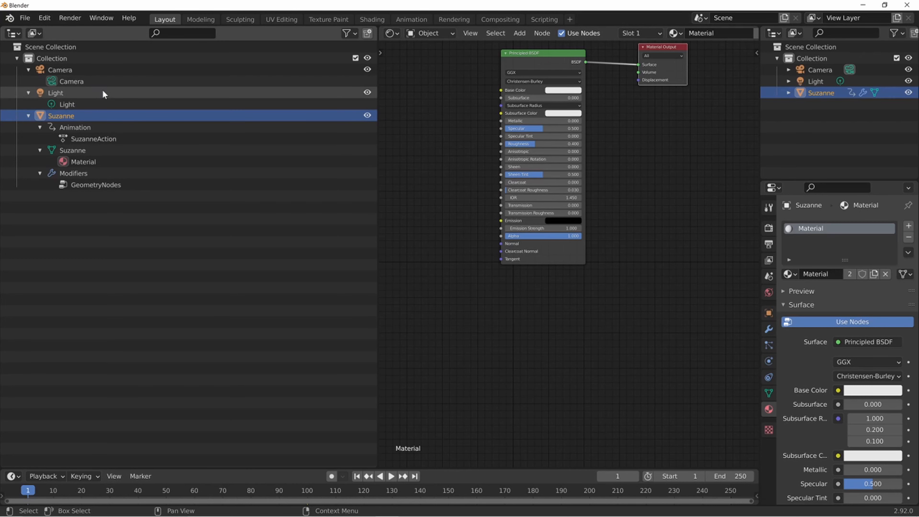
{"action": "left_click", "coordinate": [28, 116]}
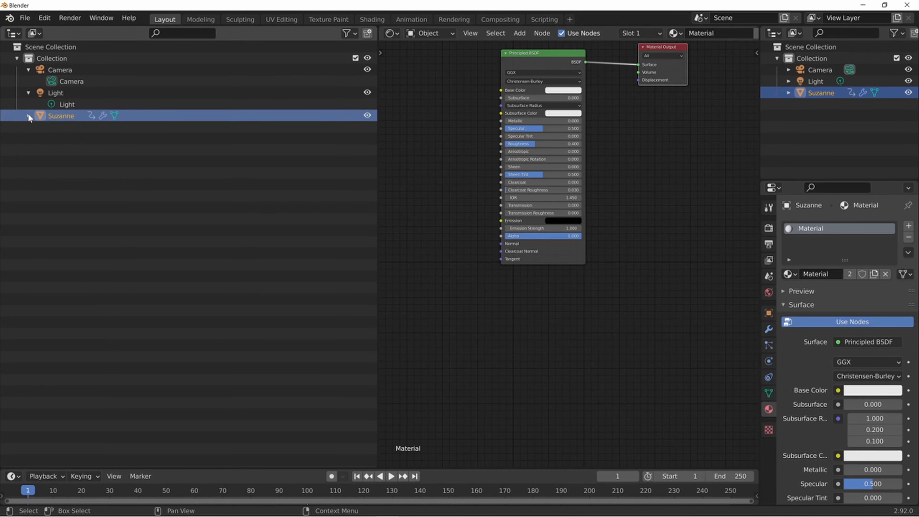
{"action": "left_click", "coordinate": [28, 92]}
Change the large Outliner area to the Properties editor and look through the output, modifier, physics, material and render properties.
{"action": "left_click", "coordinate": [16, 34]}
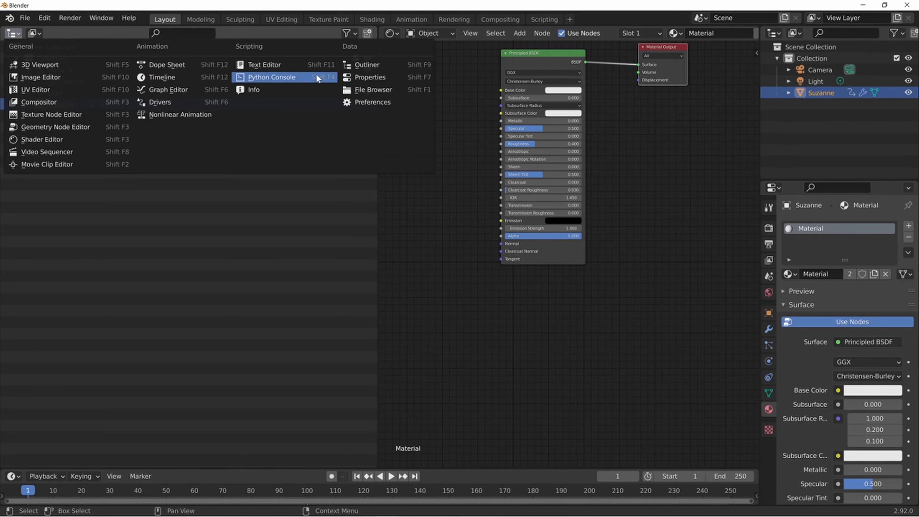
{"action": "left_click", "coordinate": [359, 77]}
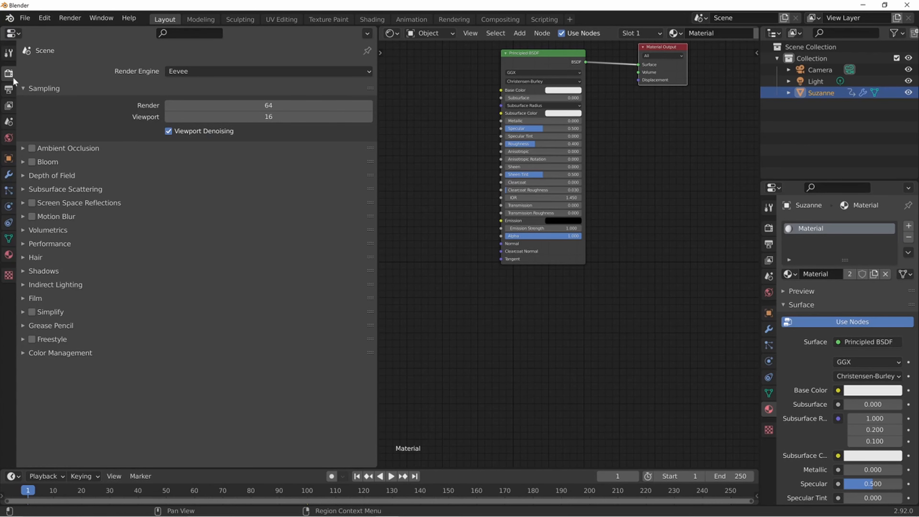
{"action": "left_click", "coordinate": [9, 93]}
{"action": "left_click", "coordinate": [8, 74]}
{"action": "left_click", "coordinate": [8, 175]}
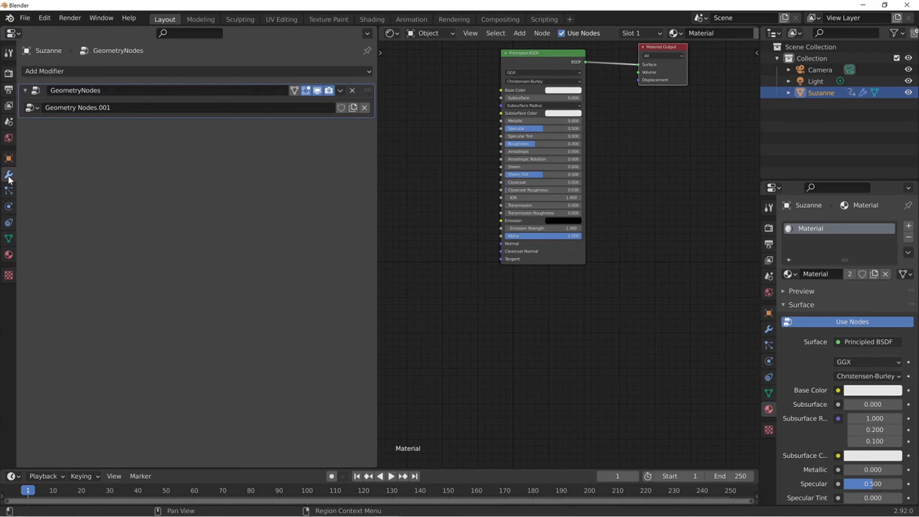
{"action": "left_click", "coordinate": [11, 211]}
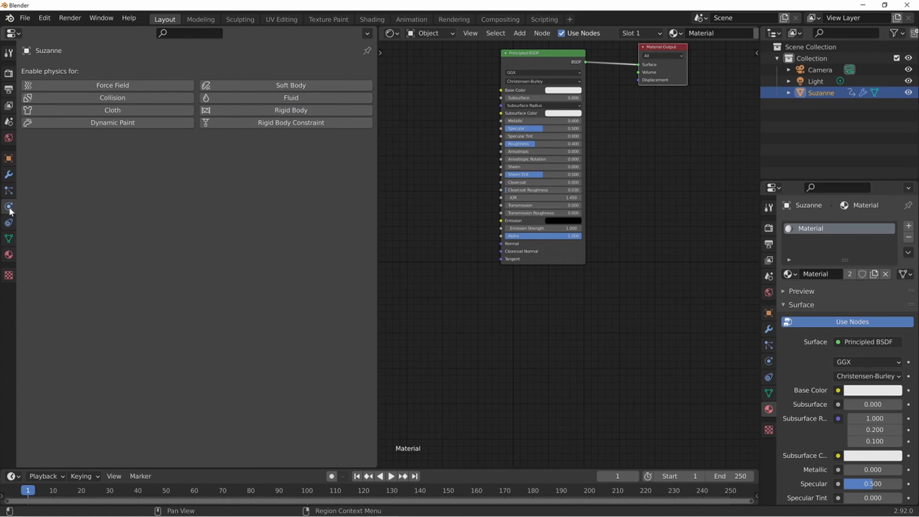
{"action": "left_click", "coordinate": [9, 255]}
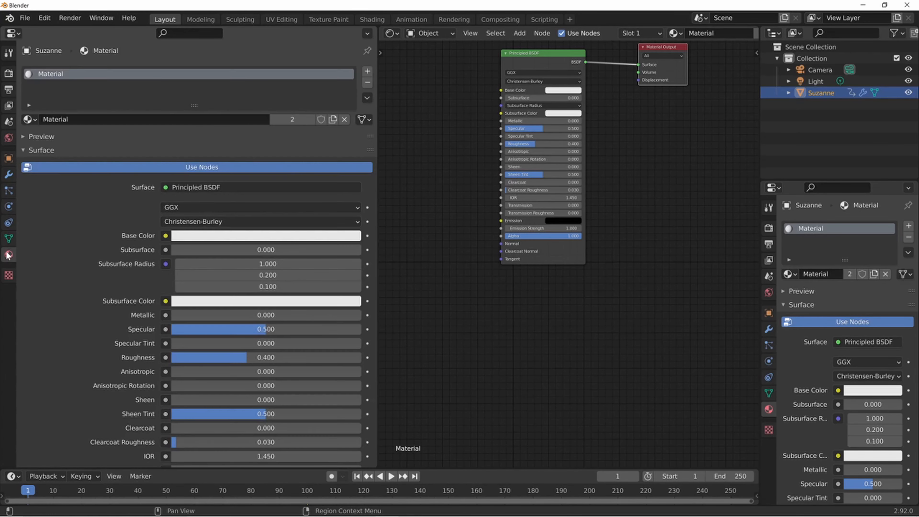
{"action": "left_click", "coordinate": [10, 75]}
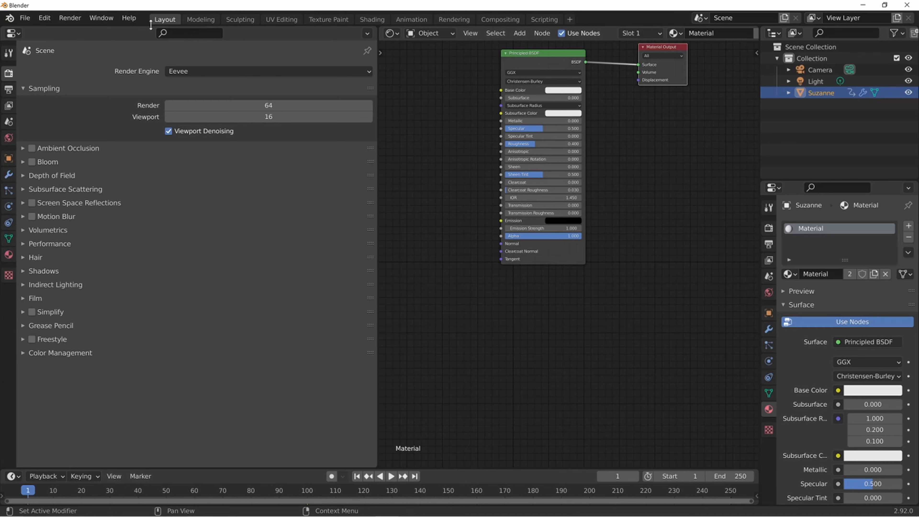
Change the large Properties area to the 3D Viewport and orbit slightly around Suzanne.
{"action": "left_click", "coordinate": [14, 33]}
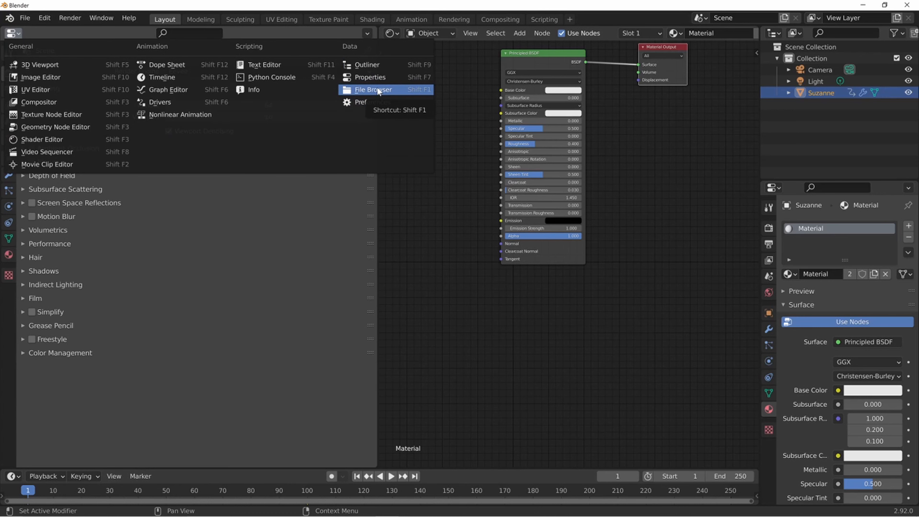
{"action": "left_click", "coordinate": [35, 65]}
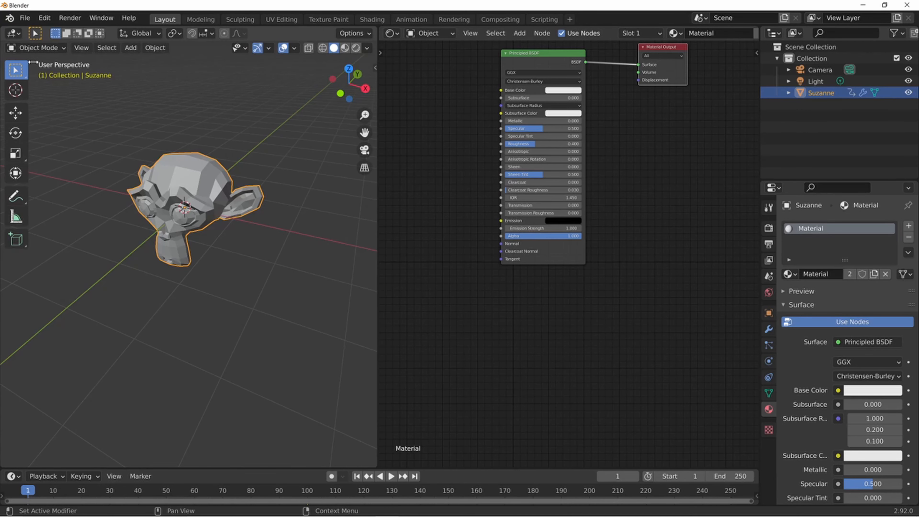
{"action": "mouse_move", "coordinate": [246, 154]}
{"action": "middle_mouse_down"}
{"action": "mouse_move", "coordinate": [244, 164]}
{"action": "mouse_move", "coordinate": [239, 131]}
{"action": "mouse_move", "coordinate": [243, 152]}
{"action": "middle_mouse_up"}
Change the 3D Viewport area to Preferences and glance through the Themes, Viewport and Lights settings, returning to Interface.
{"action": "left_click", "coordinate": [13, 33]}
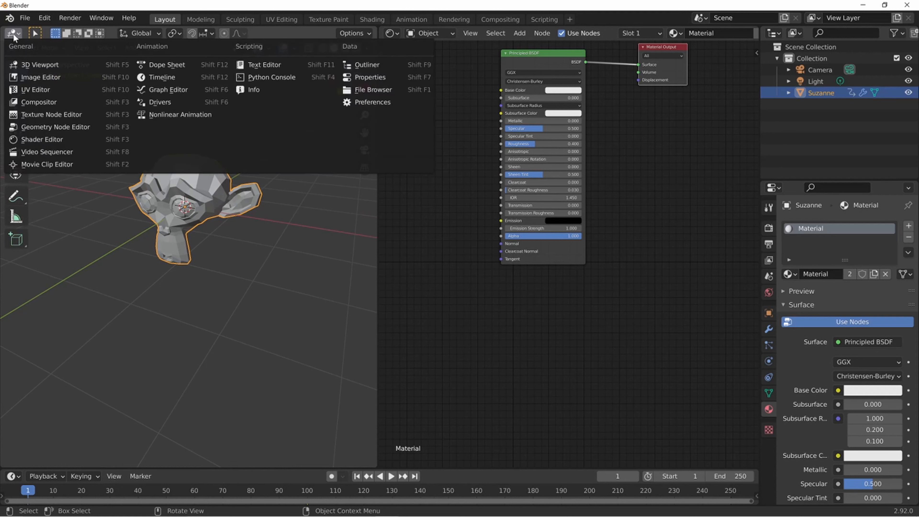
{"action": "left_click", "coordinate": [378, 105]}
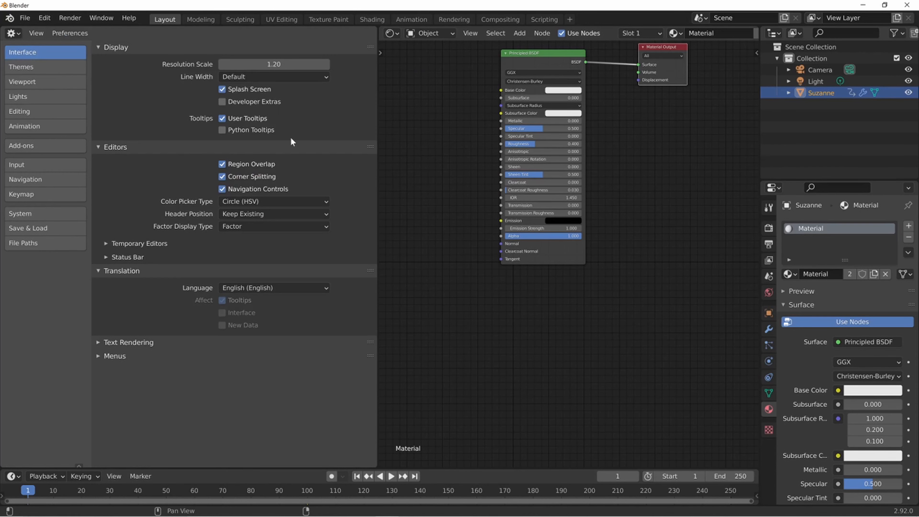
{"action": "left_click", "coordinate": [62, 69]}
{"action": "left_click", "coordinate": [65, 58]}
{"action": "left_click", "coordinate": [64, 66]}
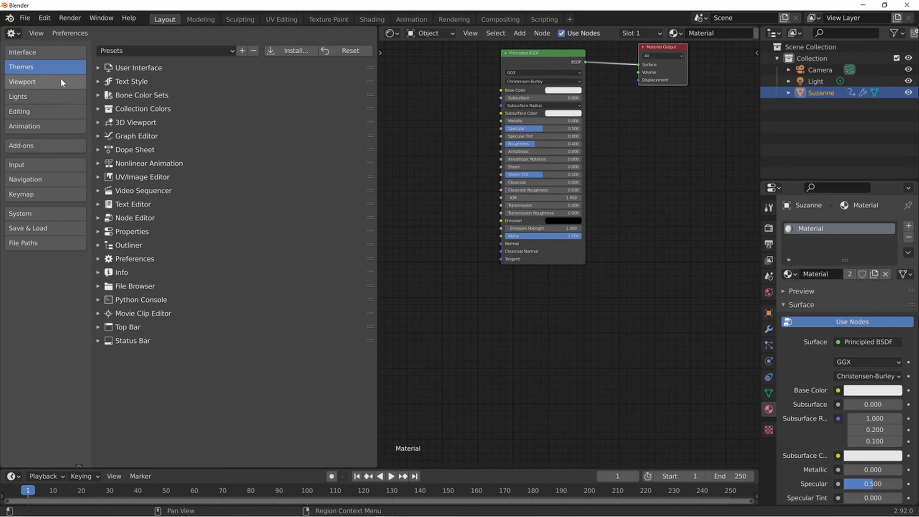
{"action": "left_click", "coordinate": [61, 80]}
{"action": "left_click", "coordinate": [60, 94]}
{"action": "left_click", "coordinate": [51, 58]}
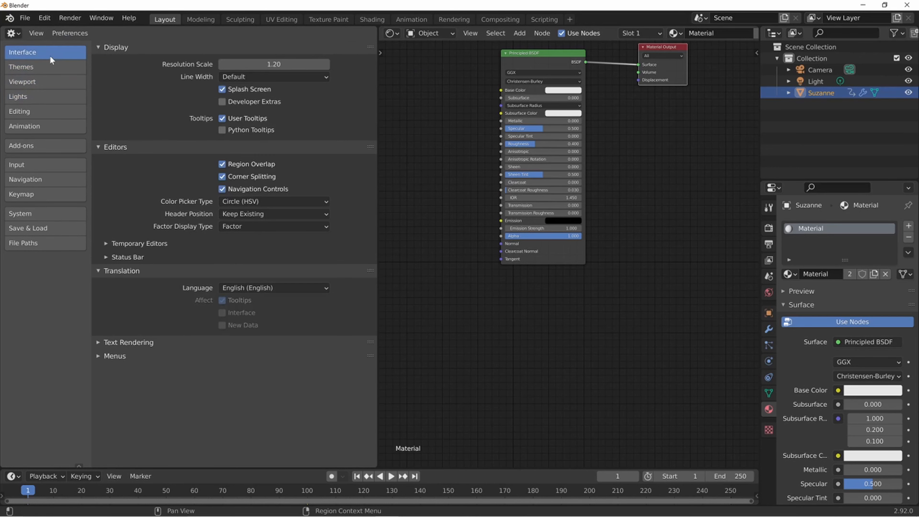
Look through the Themes, Viewport, Lights, Editing, Animation and Add-ons sections of the Preferences.
{"action": "left_click", "coordinate": [40, 66]}
{"action": "left_click", "coordinate": [44, 81]}
{"action": "left_click", "coordinate": [45, 95]}
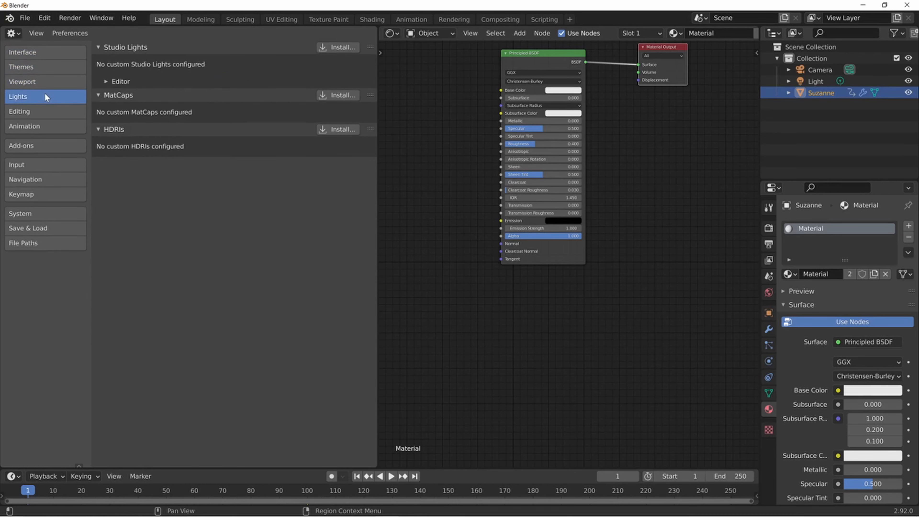
{"action": "left_click", "coordinate": [38, 109]}
{"action": "left_click", "coordinate": [38, 127]}
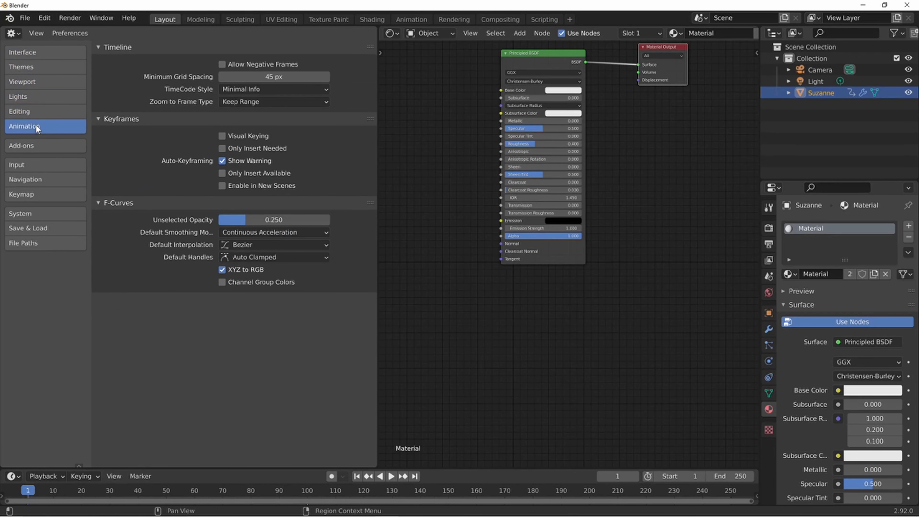
{"action": "left_click", "coordinate": [38, 145]}
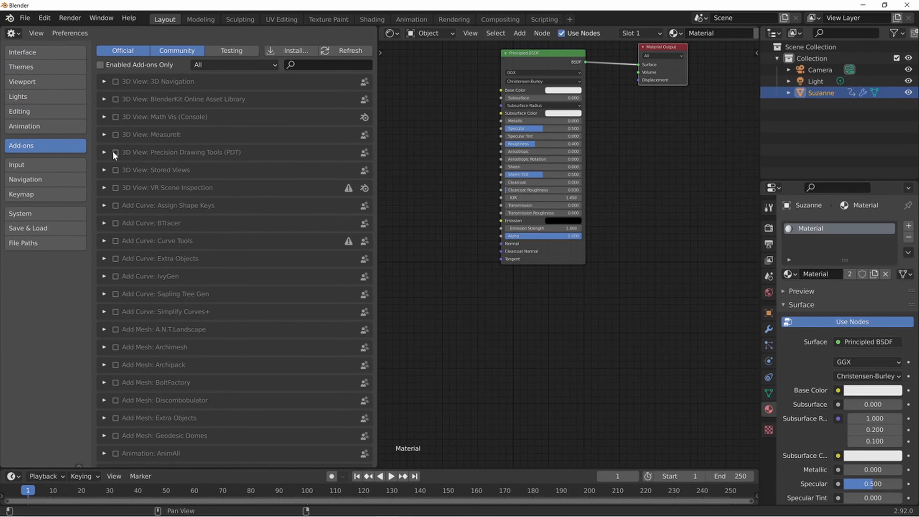
View the Input, Navigation and Keymap preferences, expanding and collapsing the New File shortcut entry.
{"action": "left_click", "coordinate": [37, 163]}
{"action": "left_click", "coordinate": [39, 179]}
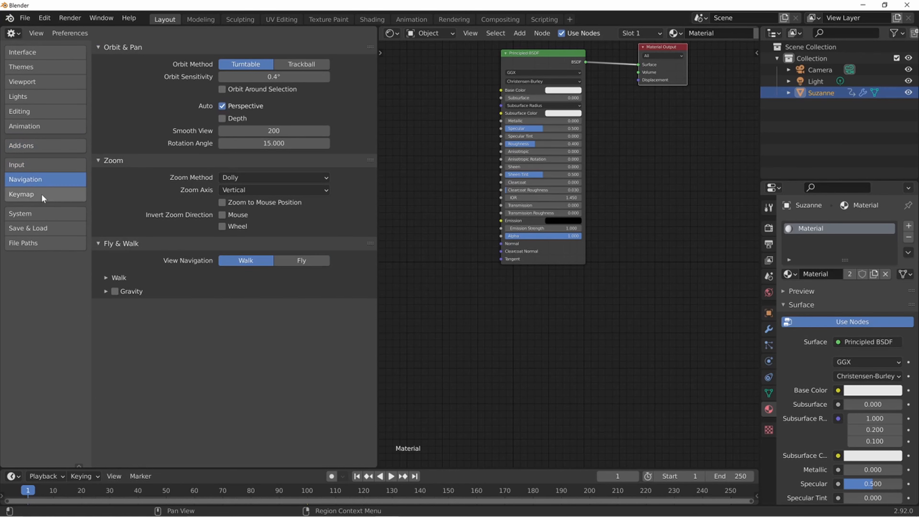
{"action": "left_click", "coordinate": [43, 196]}
{"action": "left_click", "coordinate": [114, 269]}
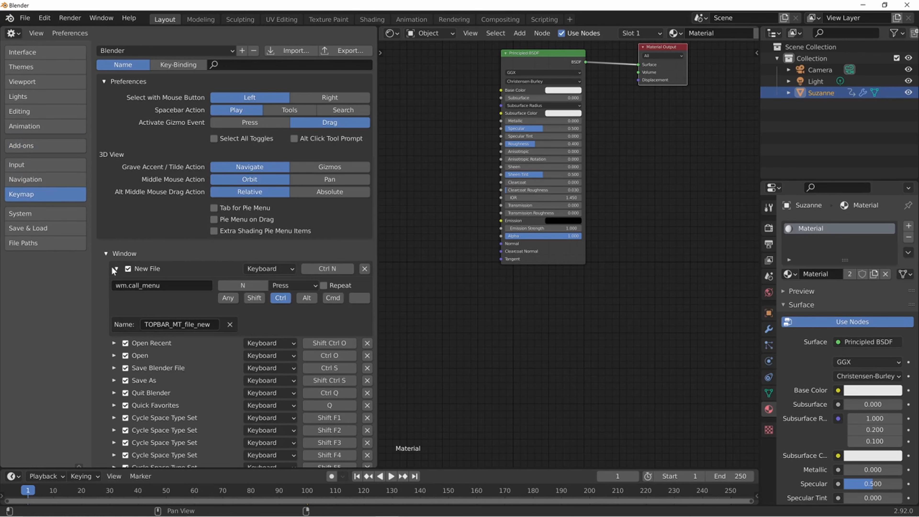
{"action": "left_click", "coordinate": [113, 268]}
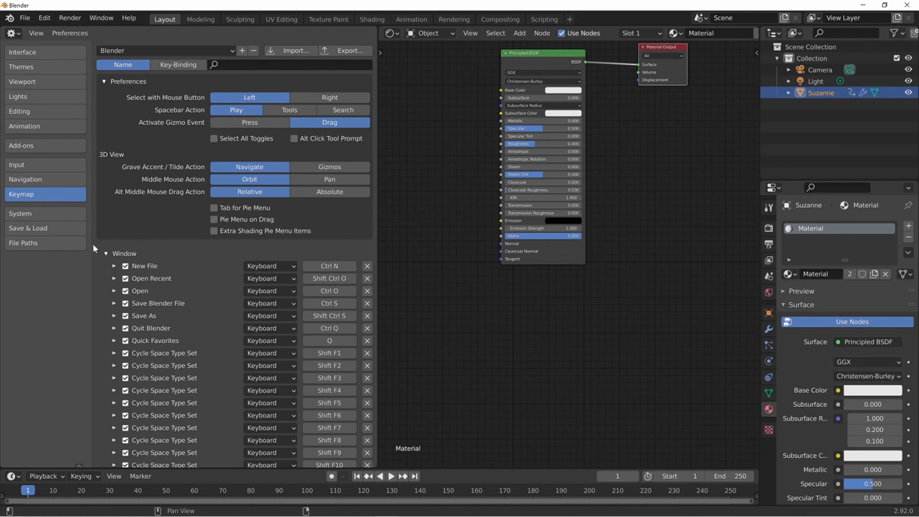
View the System, Save & Load and File Paths preferences and return to the Interface section.
{"action": "left_click", "coordinate": [55, 215]}
{"action": "left_click", "coordinate": [57, 229]}
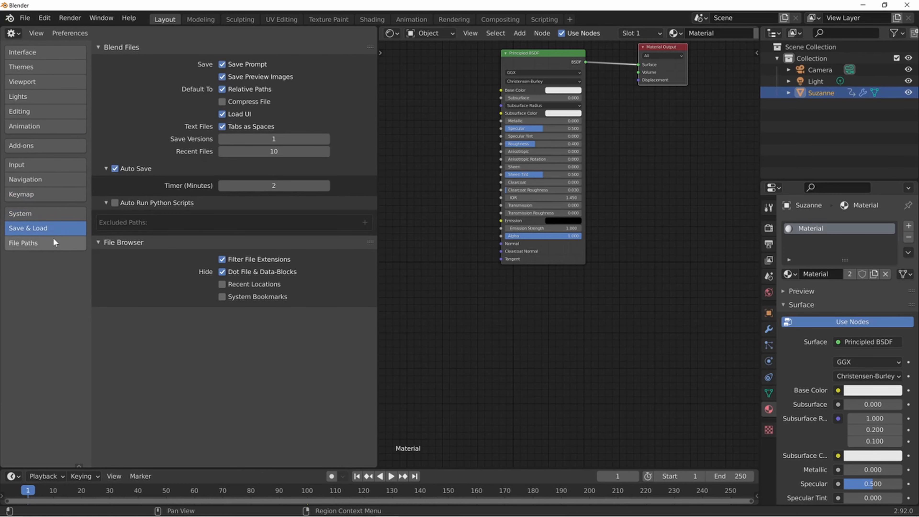
{"action": "left_click", "coordinate": [52, 240]}
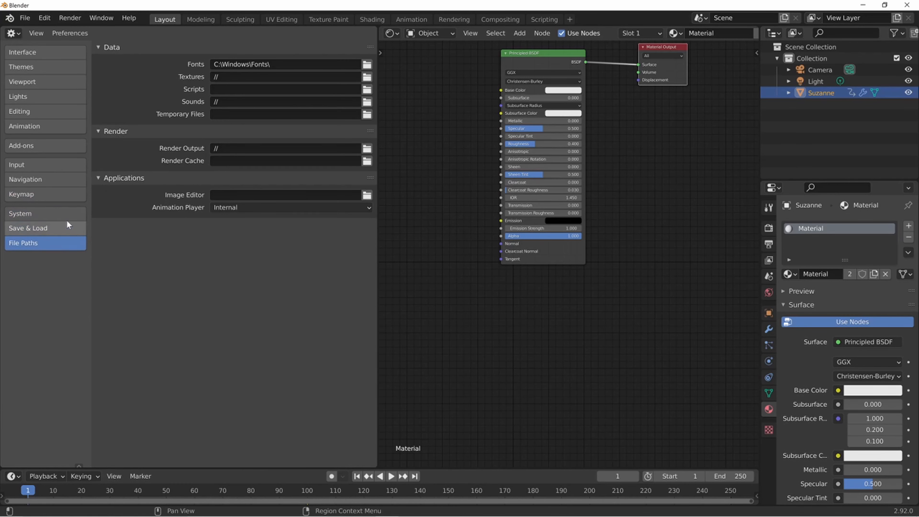
{"action": "left_click", "coordinate": [51, 51]}
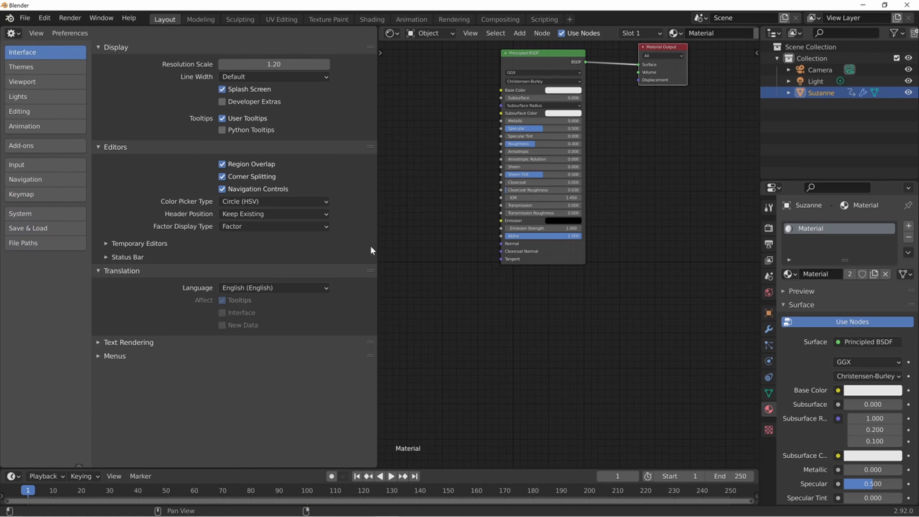
Change the Preferences area back to the 3D Viewport and inspect Suzanne by orbiting and zooming in and out.
{"action": "left_click", "coordinate": [12, 33]}
{"action": "left_click", "coordinate": [40, 65]}
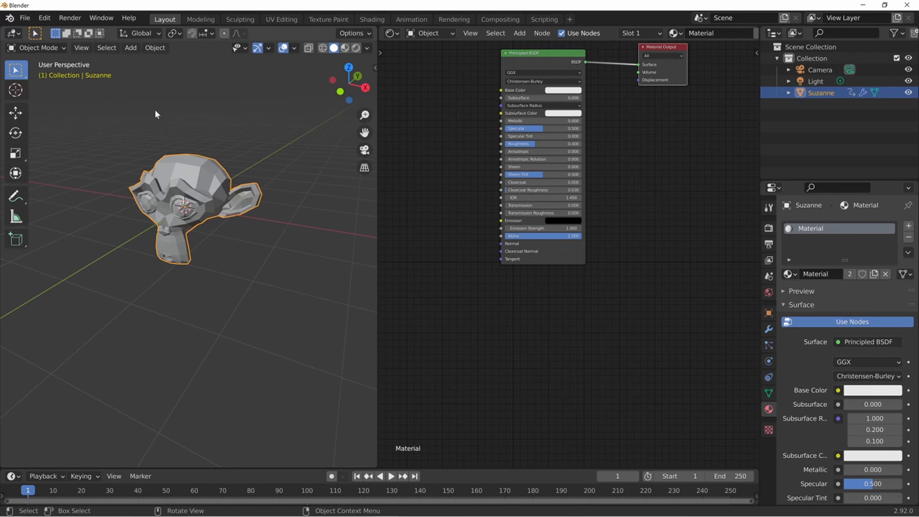
{"action": "mouse_move", "coordinate": [189, 125]}
{"action": "middle_mouse_down"}
{"action": "mouse_move", "coordinate": [180, 146]}
{"action": "mouse_move", "coordinate": [203, 105]}
{"action": "mouse_move", "coordinate": [198, 118]}
{"action": "mouse_move", "coordinate": [221, 115]}
{"action": "mouse_move", "coordinate": [201, 122]}
{"action": "mouse_move", "coordinate": [234, 116]}
{"action": "mouse_move", "coordinate": [167, 140]}
{"action": "mouse_move", "coordinate": [181, 139]}
{"action": "middle_mouse_up"}
{"action": "scroll", "coordinate": [212, 157], "scroll_direction": "up", "scroll_amount": 6}
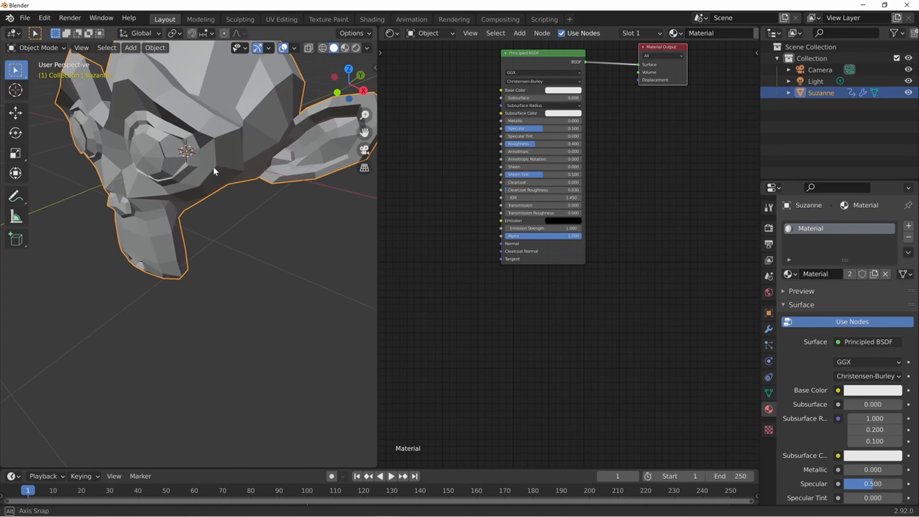
{"action": "scroll", "coordinate": [213, 186], "scroll_direction": "down", "scroll_amount": 6}
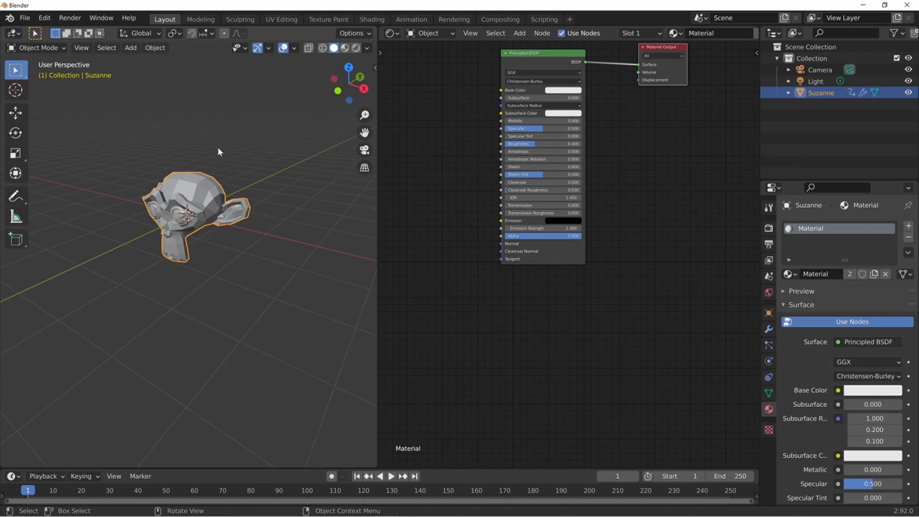